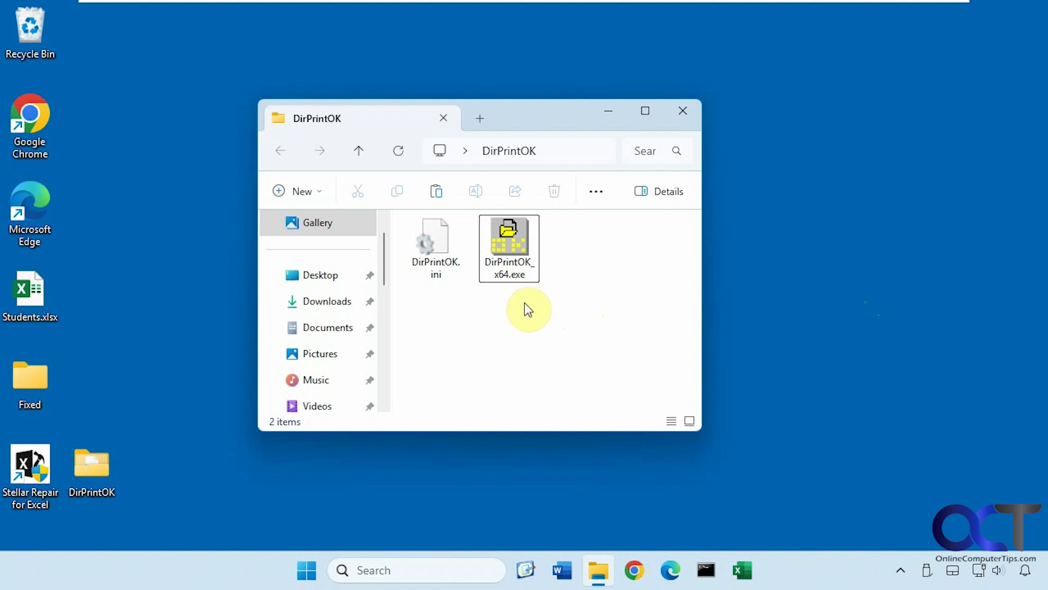
Step: Launch DirPrintOK_x64 and dismiss the welcome message, keeping the folder tree visible
{"action": "double_click", "coordinate": [518, 265]}
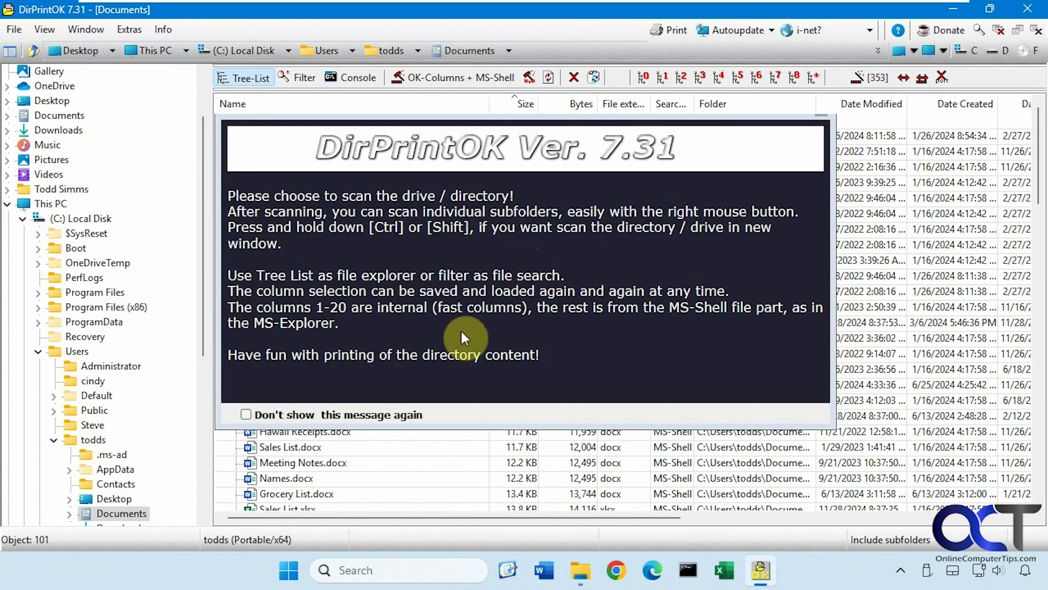
{"action": "left_click", "coordinate": [245, 414]}
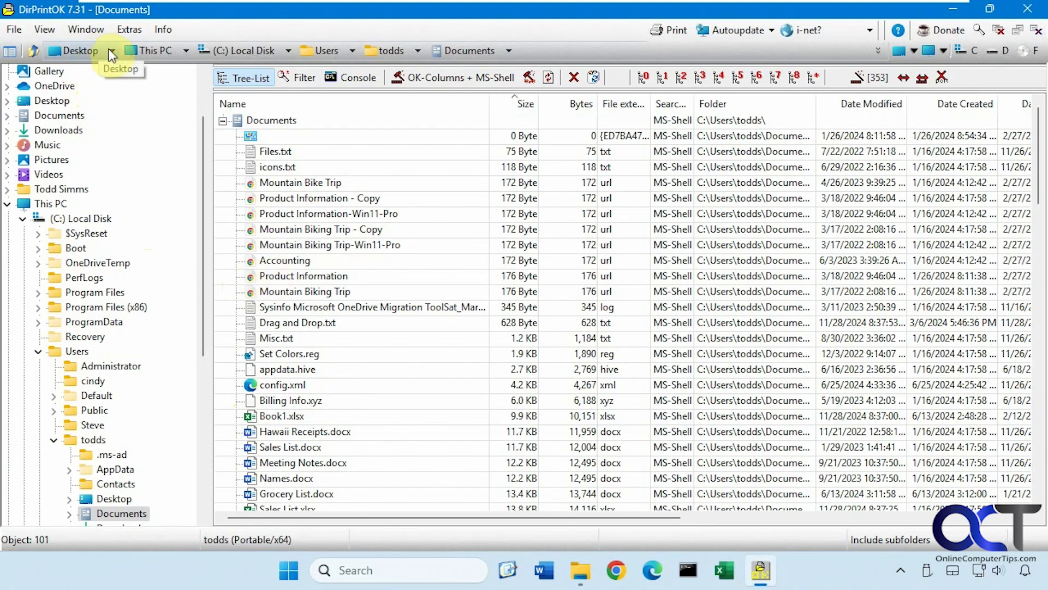
{"action": "left_click", "coordinate": [11, 51]}
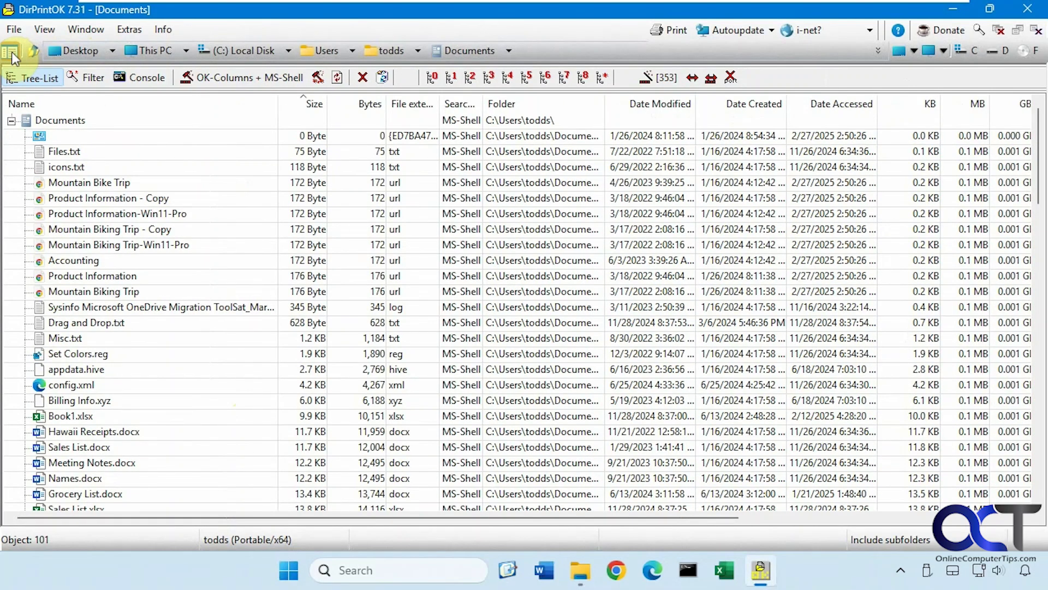
{"action": "left_click", "coordinate": [12, 51]}
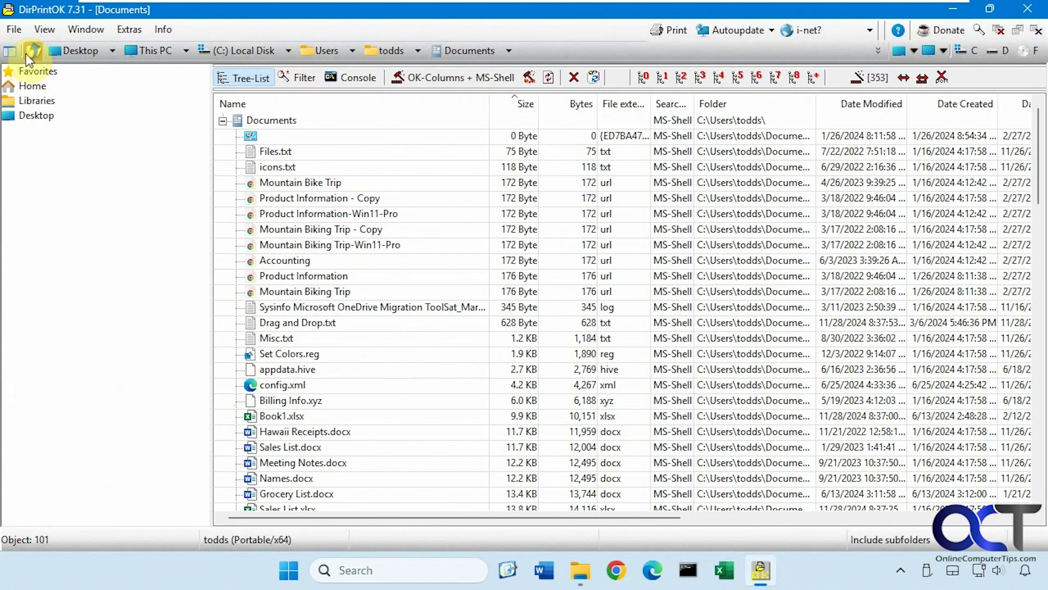
Step: List the Desktop contents, then browse the (C:) Local Disk drive from the drive list
{"action": "left_click", "coordinate": [27, 54]}
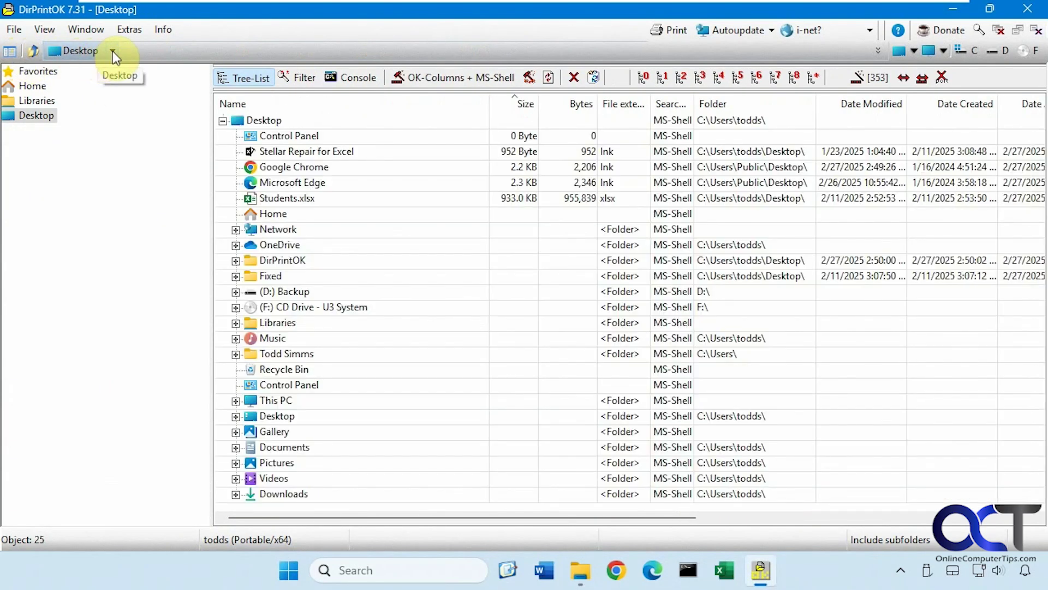
{"action": "left_click", "coordinate": [911, 50]}
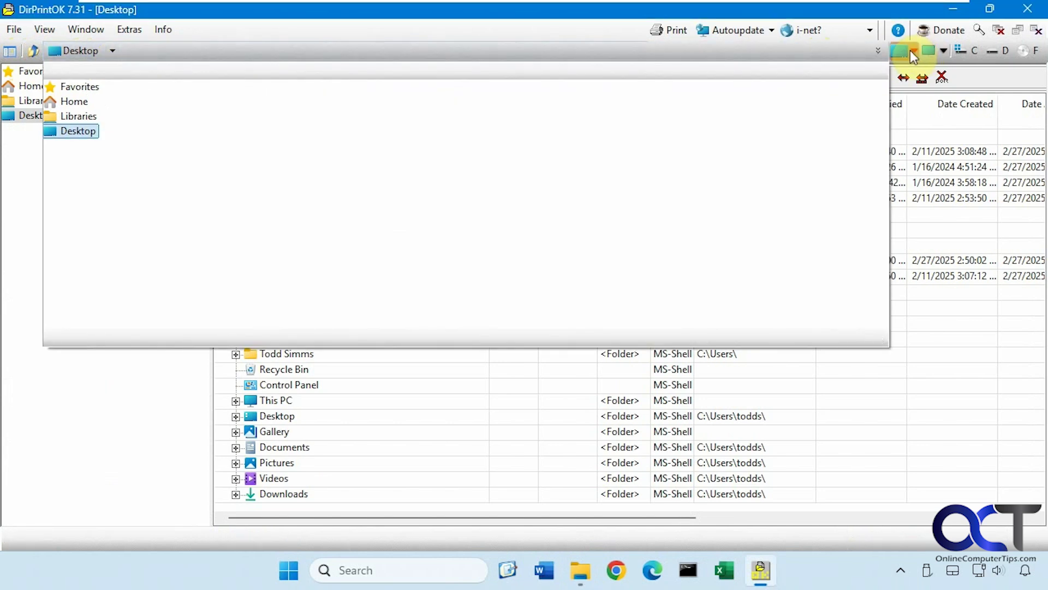
{"action": "left_click", "coordinate": [944, 50]}
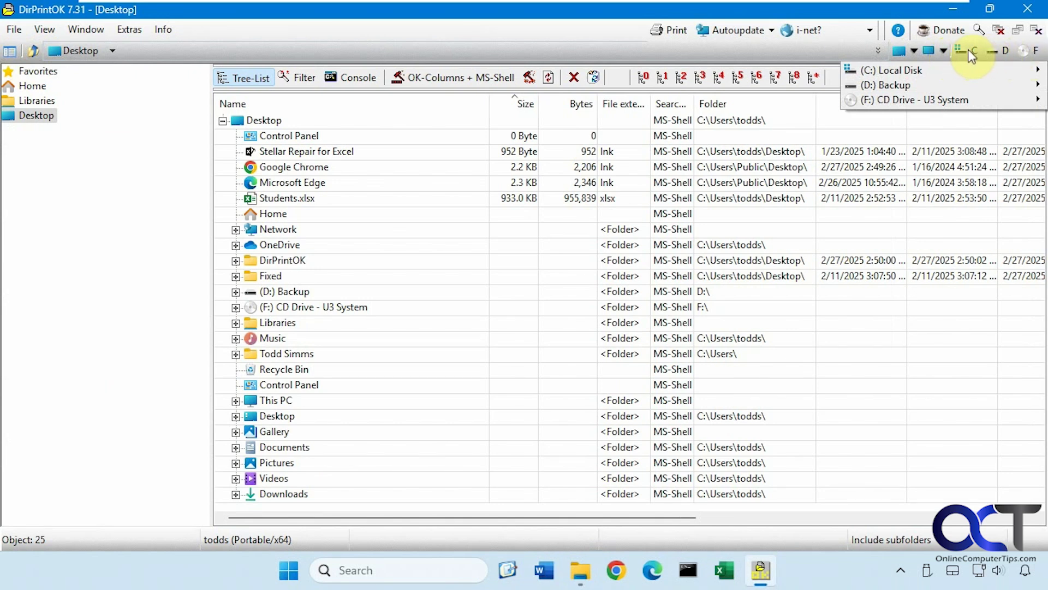
{"action": "left_click", "coordinate": [968, 49]}
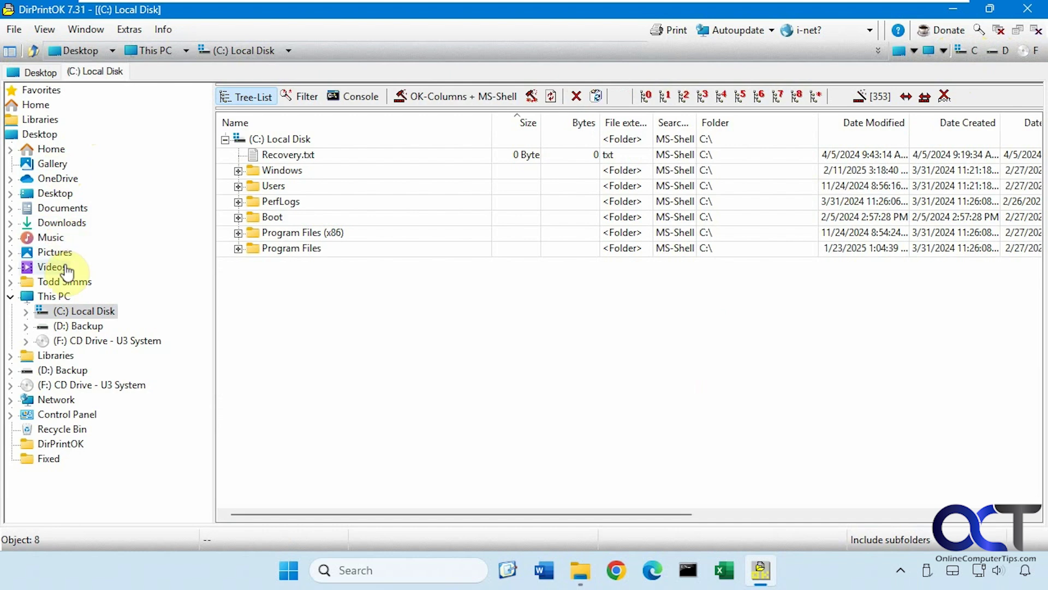
Step: List the Documents folder contents in the tree list and scroll through them
{"action": "left_click", "coordinate": [65, 209]}
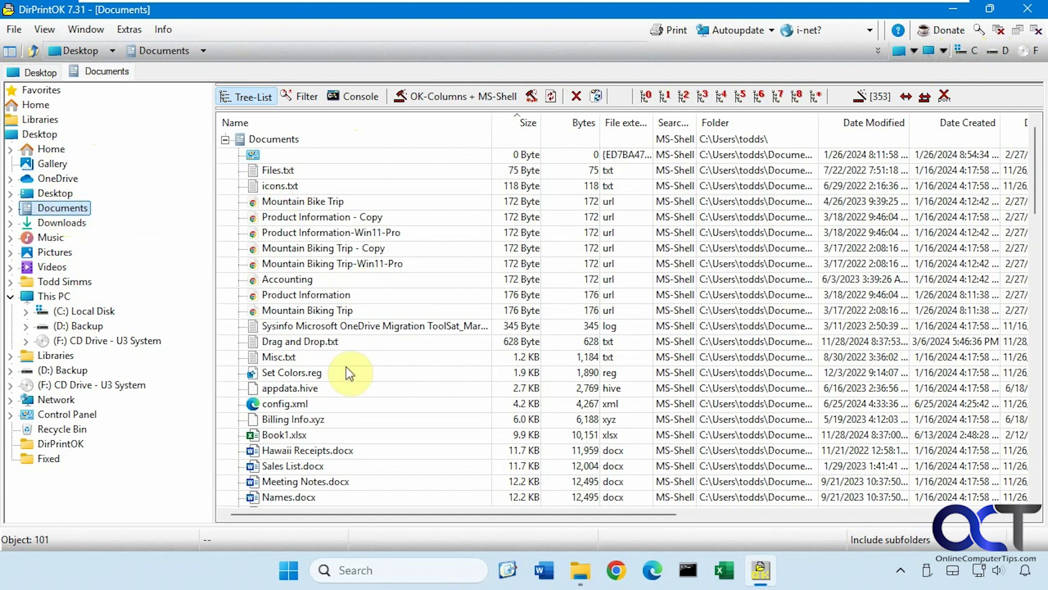
{"action": "left_click", "coordinate": [1037, 210]}
{"action": "scroll", "coordinate": [1037, 211], "scroll_direction": "down", "scroll_amount": 15}
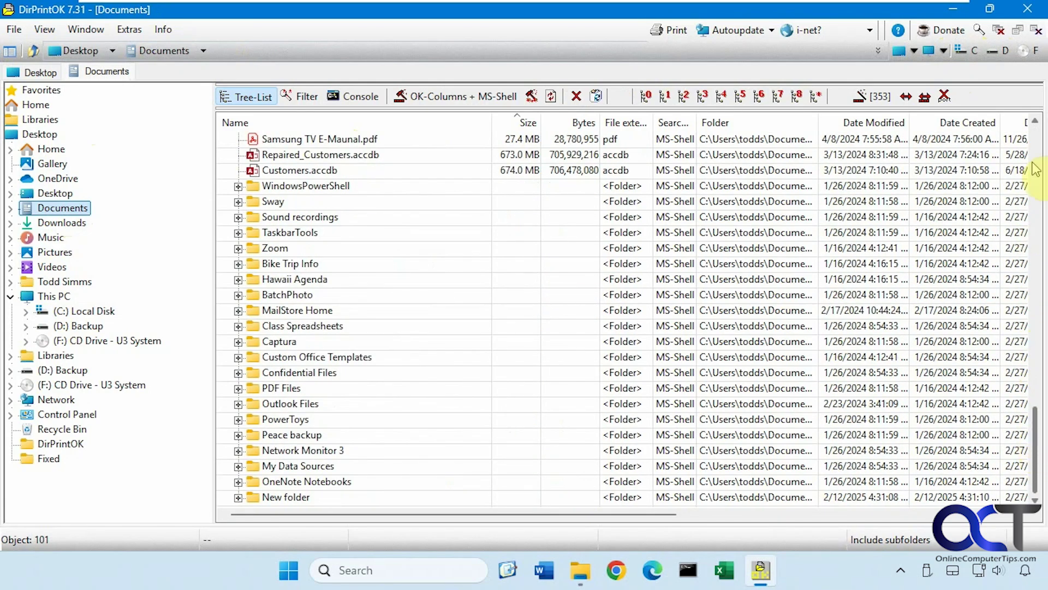
{"action": "scroll", "coordinate": [1024, 404], "scroll_direction": "up", "scroll_amount": 5}
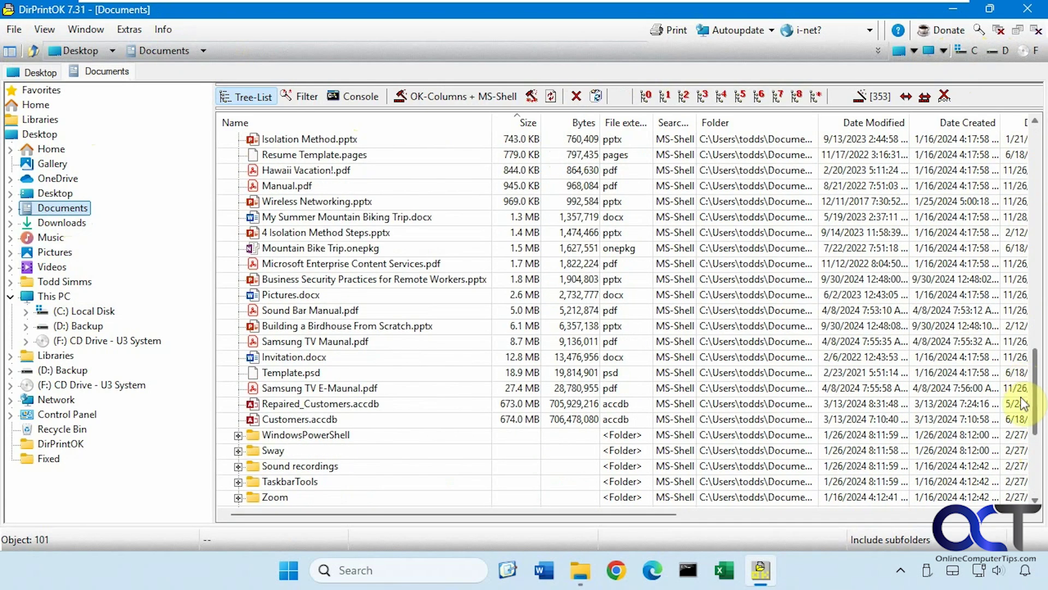
{"action": "scroll", "coordinate": [1023, 404], "scroll_direction": "up", "scroll_amount": 20}
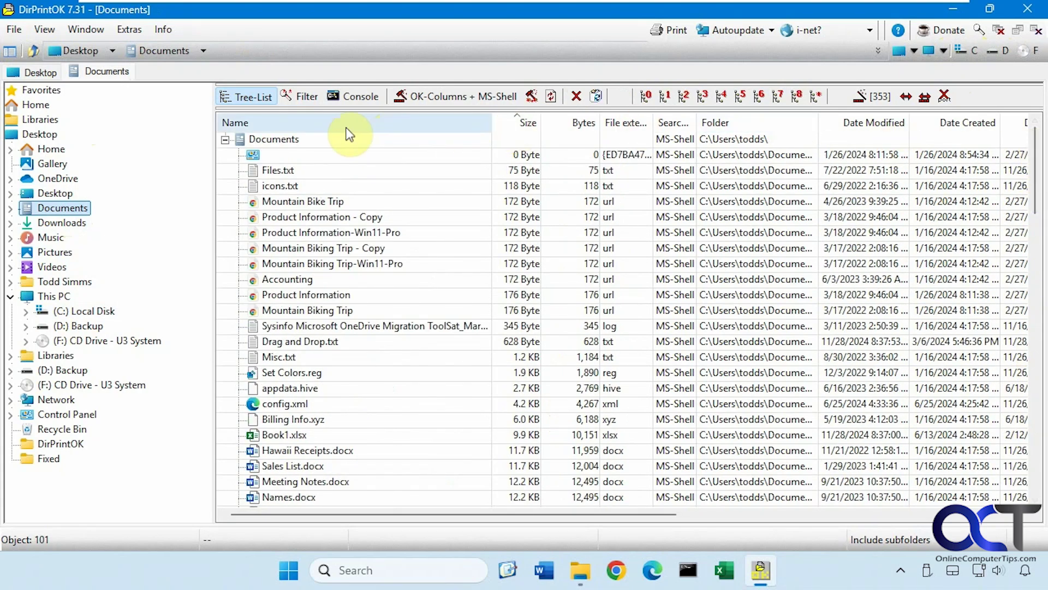
Step: View Documents in Filter mode, then as console DIR output, then switch back to Tree-List
{"action": "left_click", "coordinate": [284, 97]}
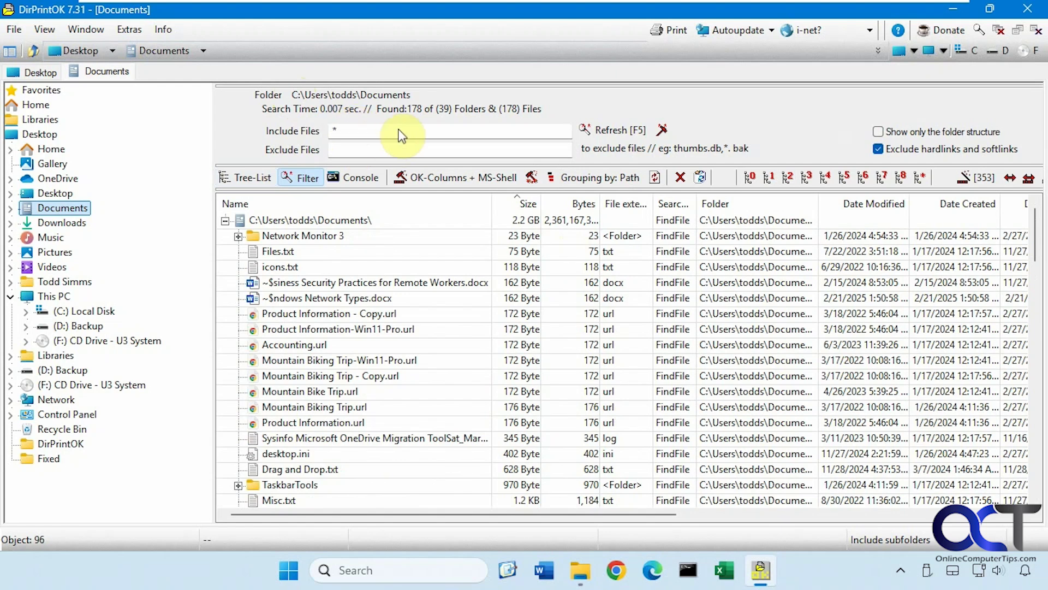
{"action": "left_click", "coordinate": [361, 179]}
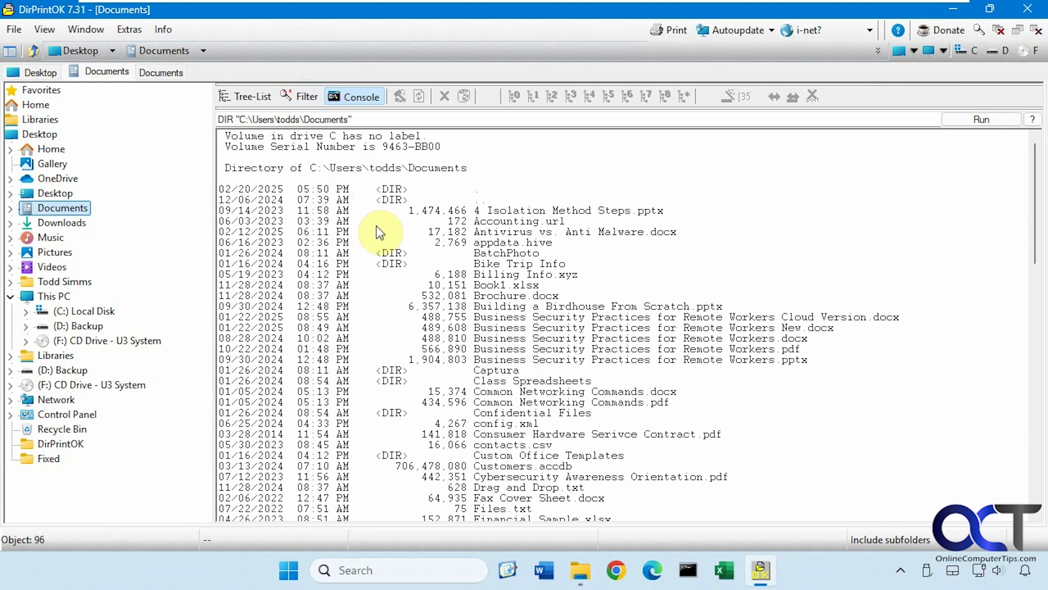
{"action": "scroll", "coordinate": [385, 262], "scroll_direction": "down", "scroll_amount": 6}
{"action": "scroll", "coordinate": [389, 278], "scroll_direction": "up", "scroll_amount": 6}
{"action": "scroll", "coordinate": [388, 279], "scroll_direction": "up", "scroll_amount": 1}
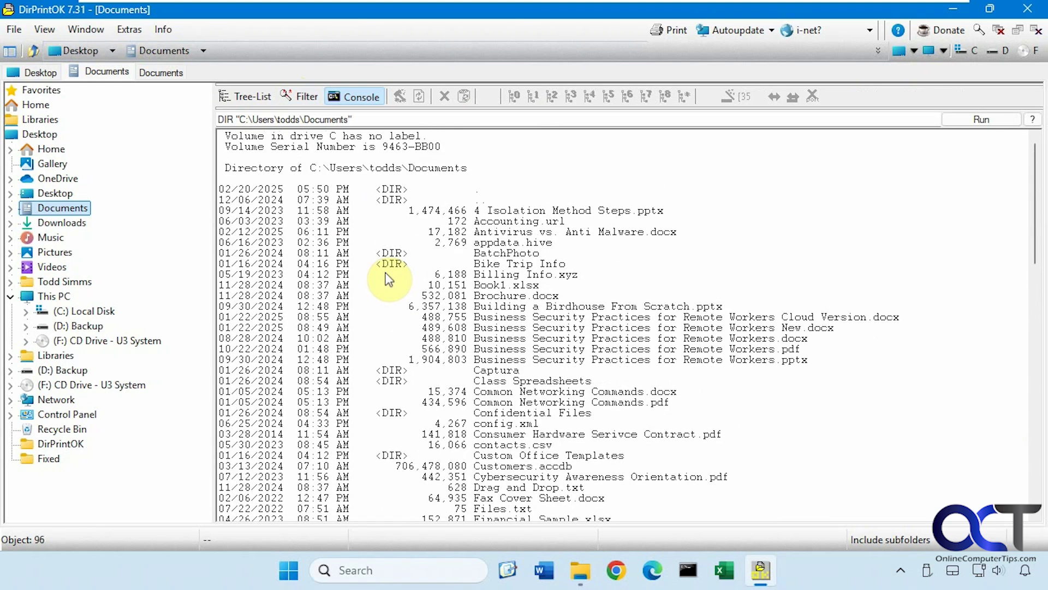
{"action": "left_click", "coordinate": [248, 96]}
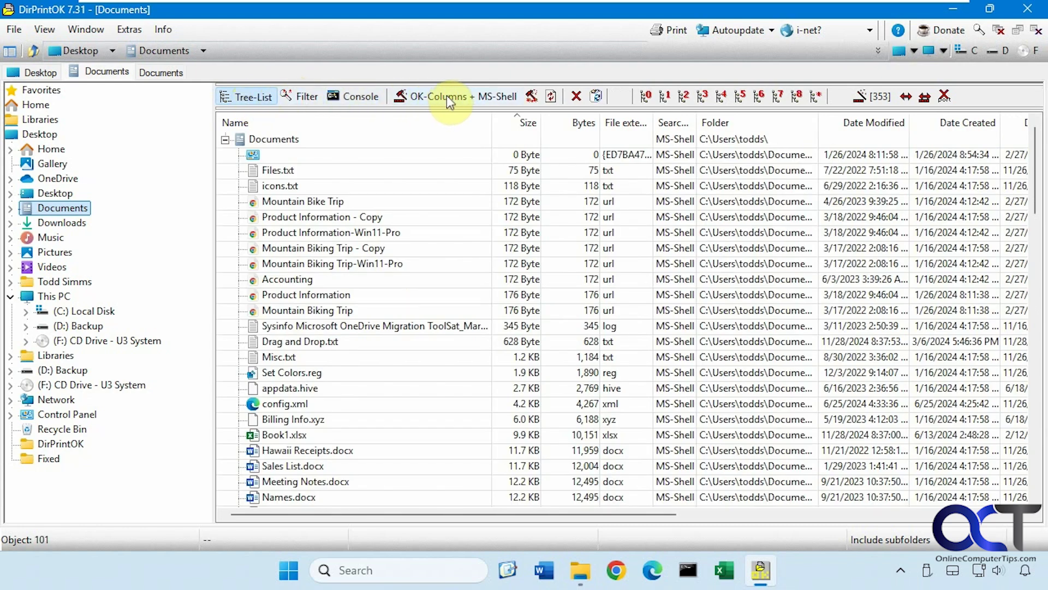
Step: Choose the folder-structure-only scanning option and rescan the Documents folder
{"action": "left_click", "coordinate": [447, 95]}
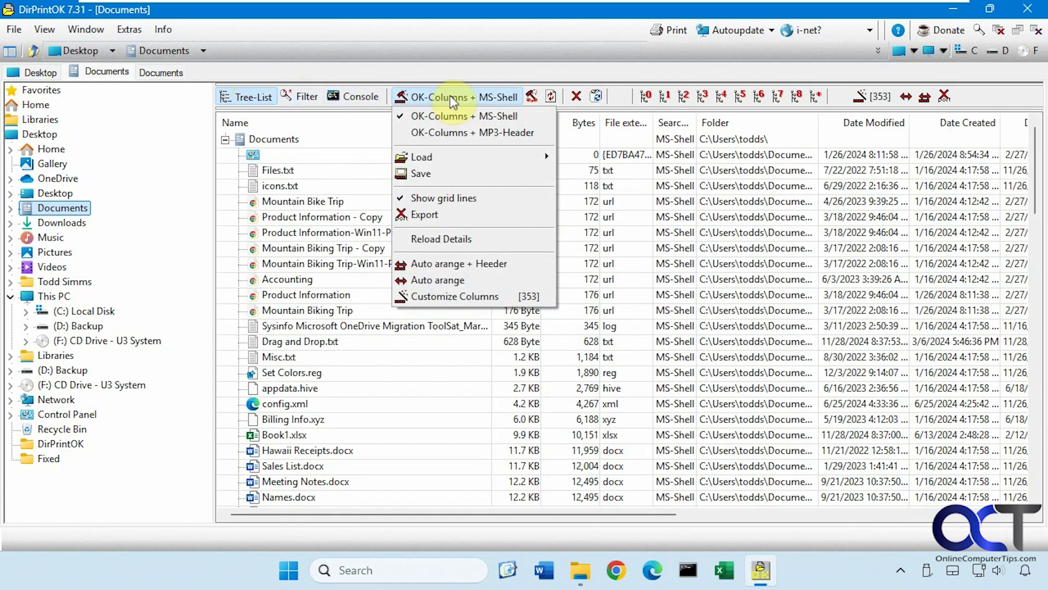
{"action": "left_click", "coordinate": [532, 97]}
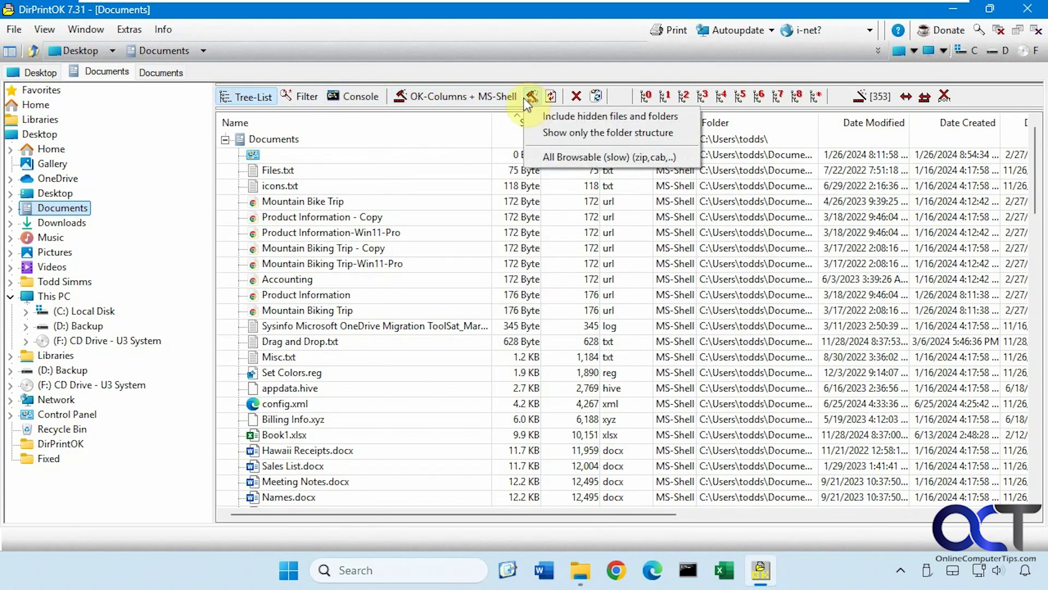
{"action": "key", "text": "Down"}
{"action": "key", "text": "Down"}
{"action": "left_click", "coordinate": [551, 97]}
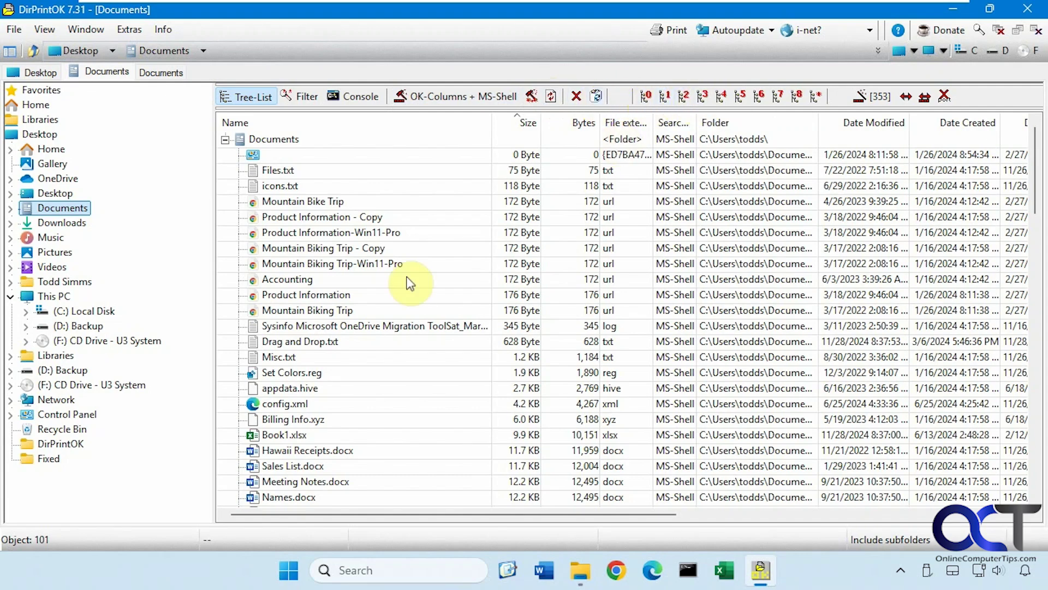
Step: Expand Class Spreadsheets to show its workbooks, then collapse the tree to level 0
{"action": "scroll", "coordinate": [351, 341], "scroll_direction": "down", "scroll_amount": 10}
{"action": "scroll", "coordinate": [375, 393], "scroll_direction": "down", "scroll_amount": 15}
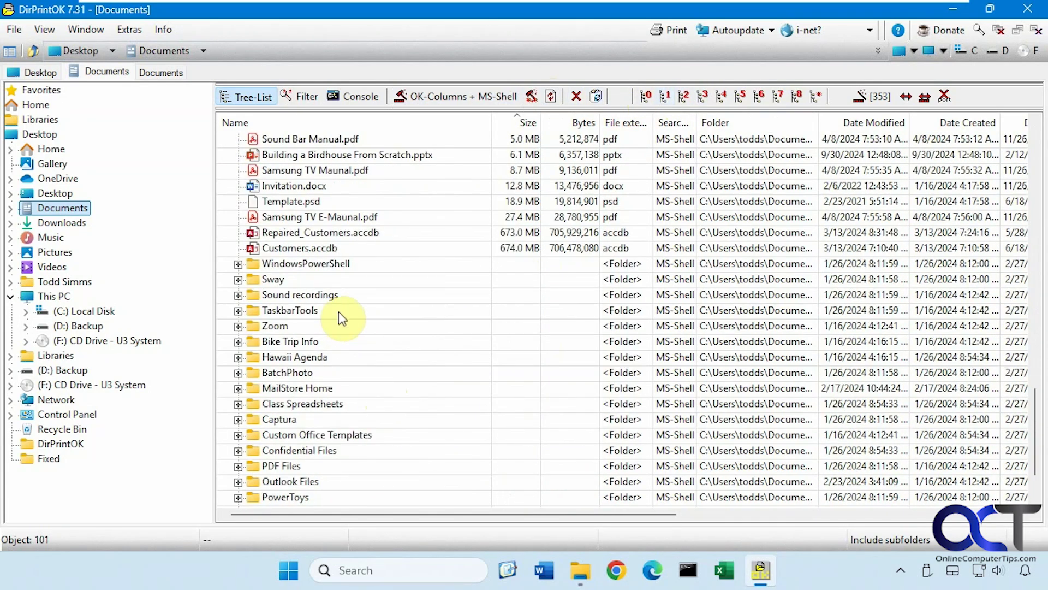
{"action": "left_click", "coordinate": [314, 403]}
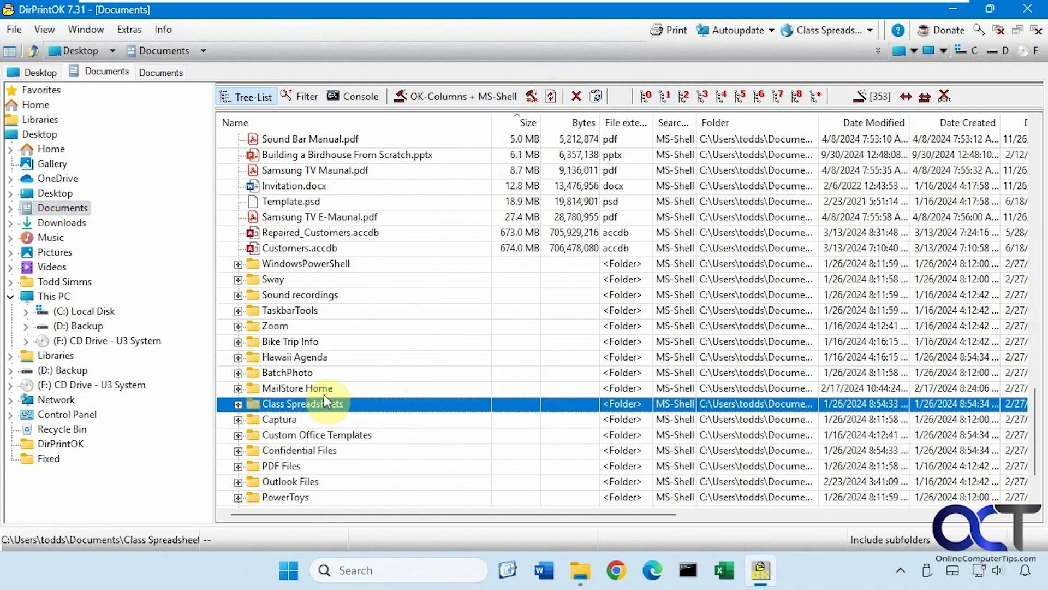
{"action": "left_click", "coordinate": [817, 96]}
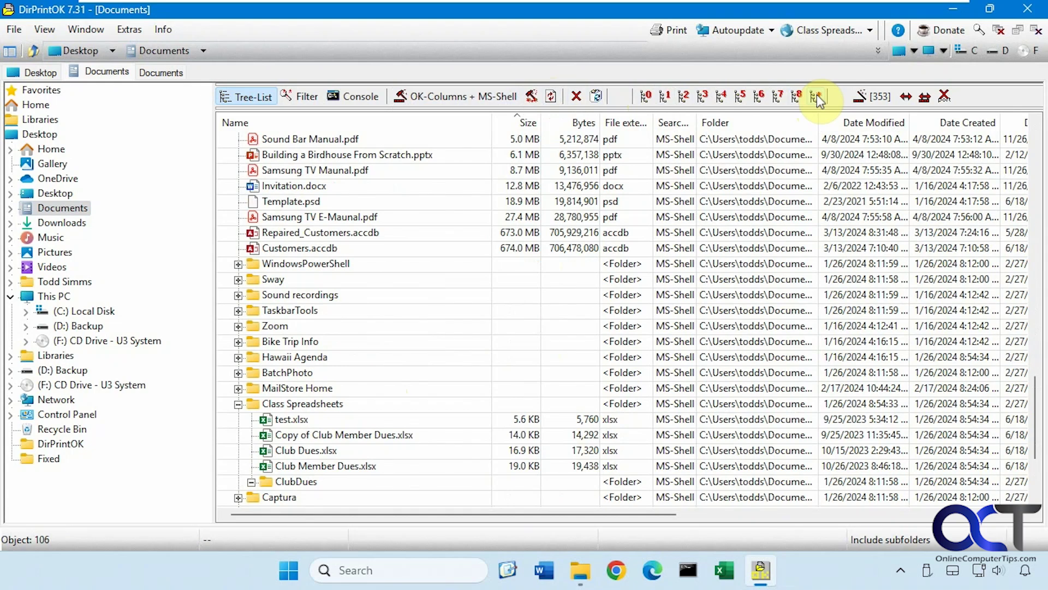
{"action": "left_click", "coordinate": [650, 99]}
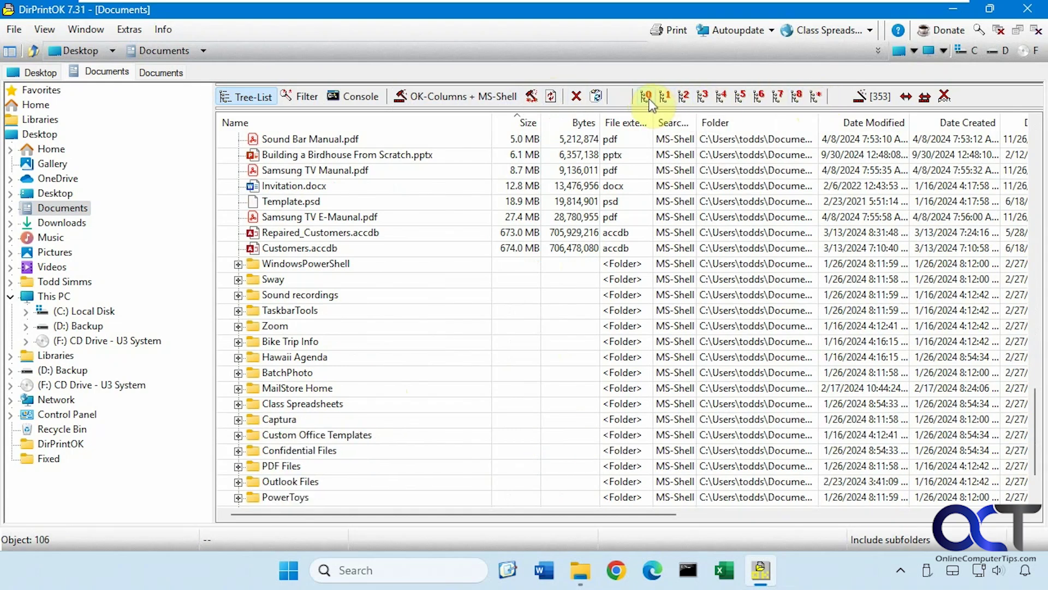
{"action": "left_click", "coordinate": [863, 97]}
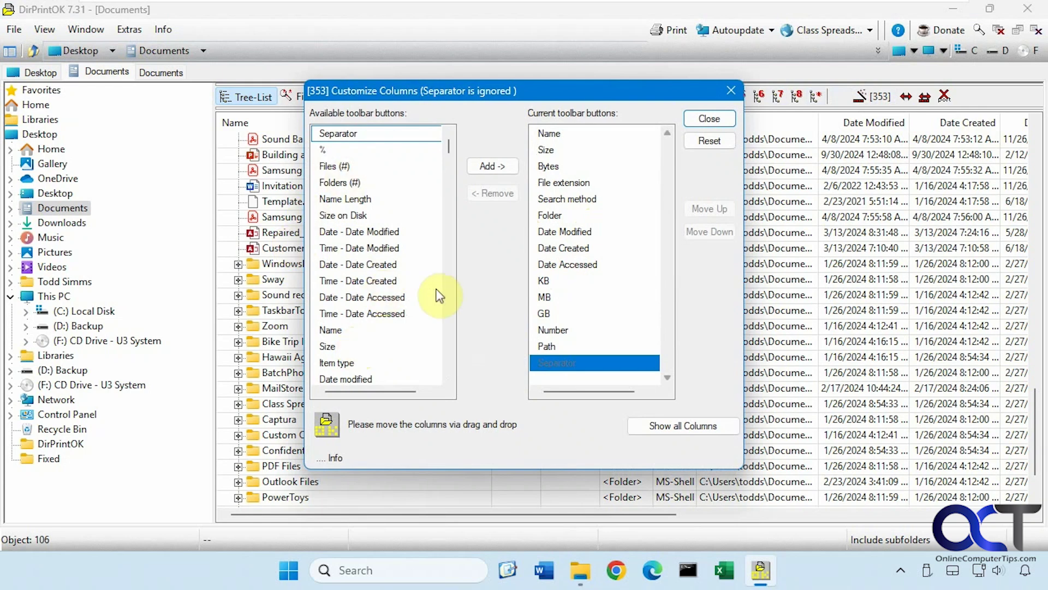
{"action": "left_click", "coordinate": [709, 121]}
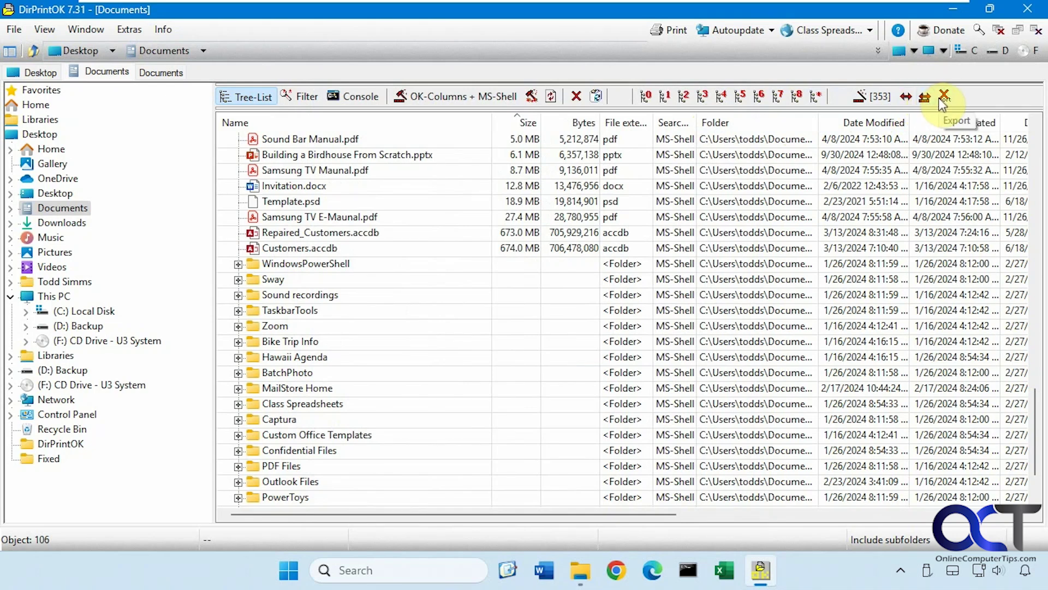
{"action": "left_click", "coordinate": [8, 30]}
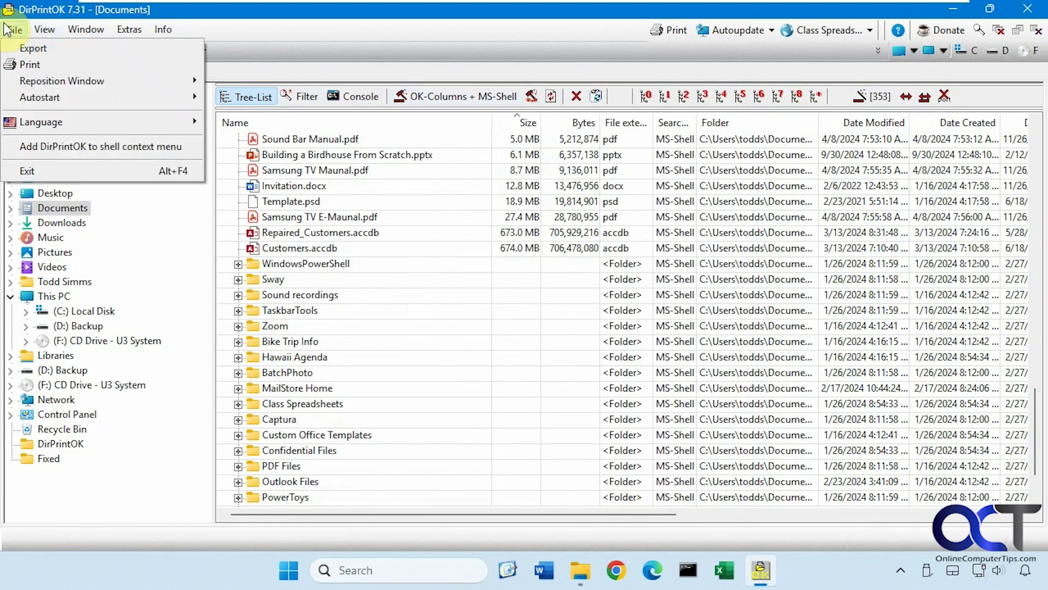
{"action": "left_click", "coordinate": [30, 66]}
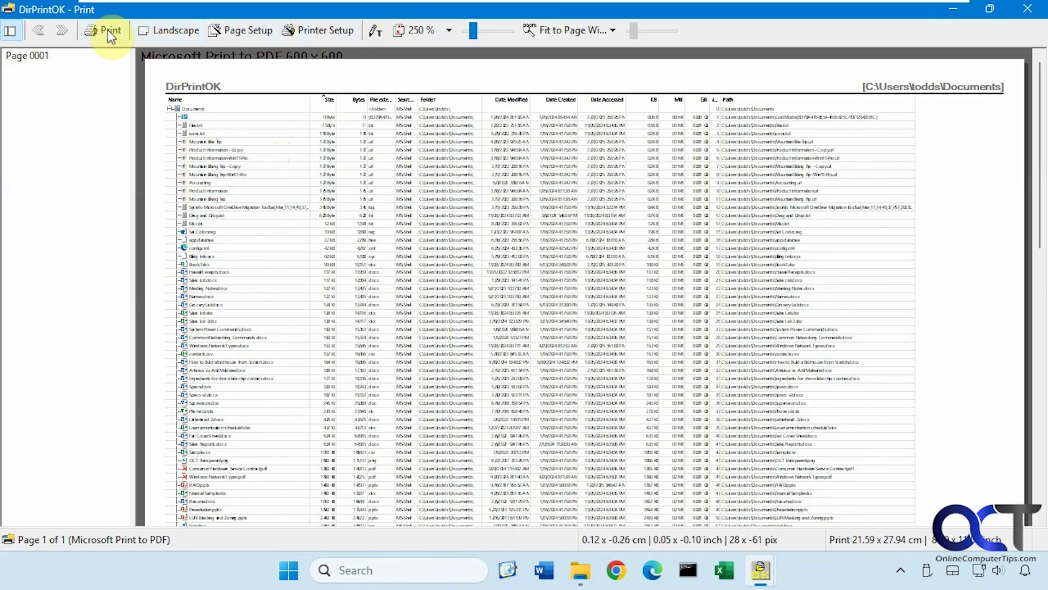
{"action": "left_click", "coordinate": [1027, 9]}
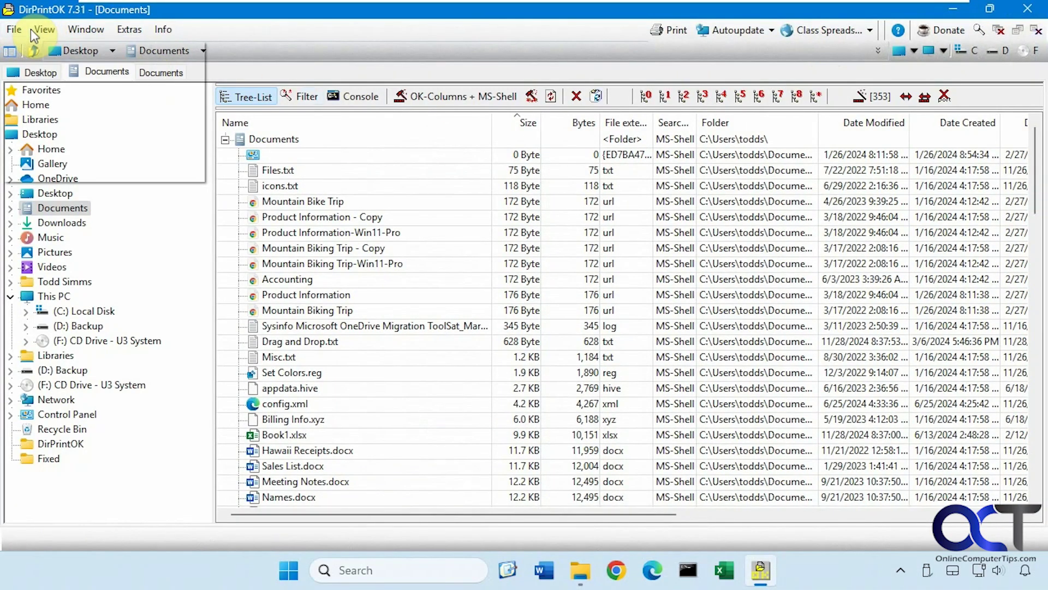
{"action": "left_click", "coordinate": [16, 30]}
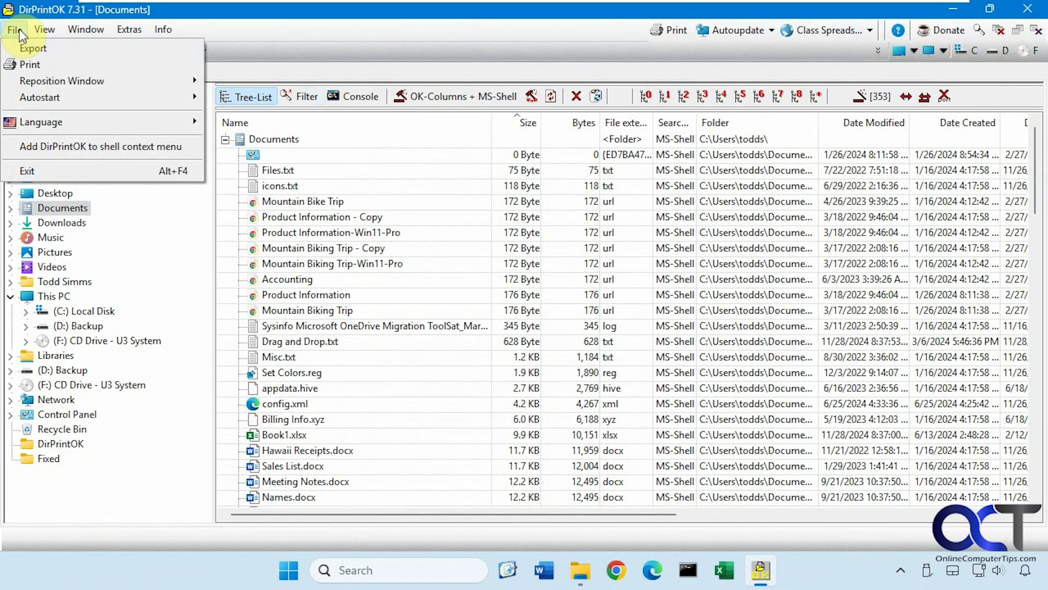
{"action": "mouse_move", "coordinate": [41, 97]}
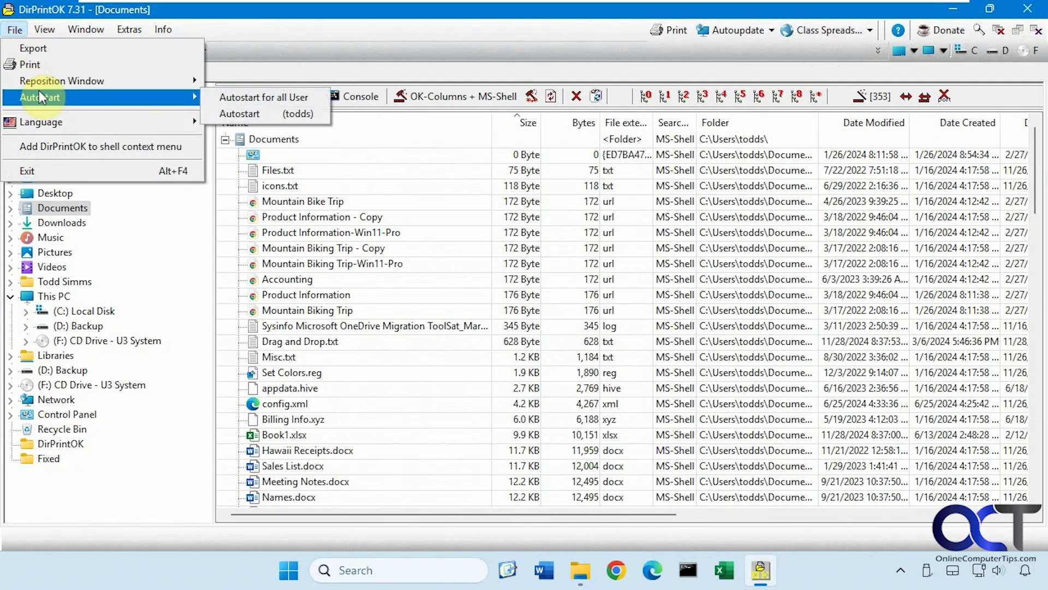
{"action": "mouse_move", "coordinate": [47, 30]}
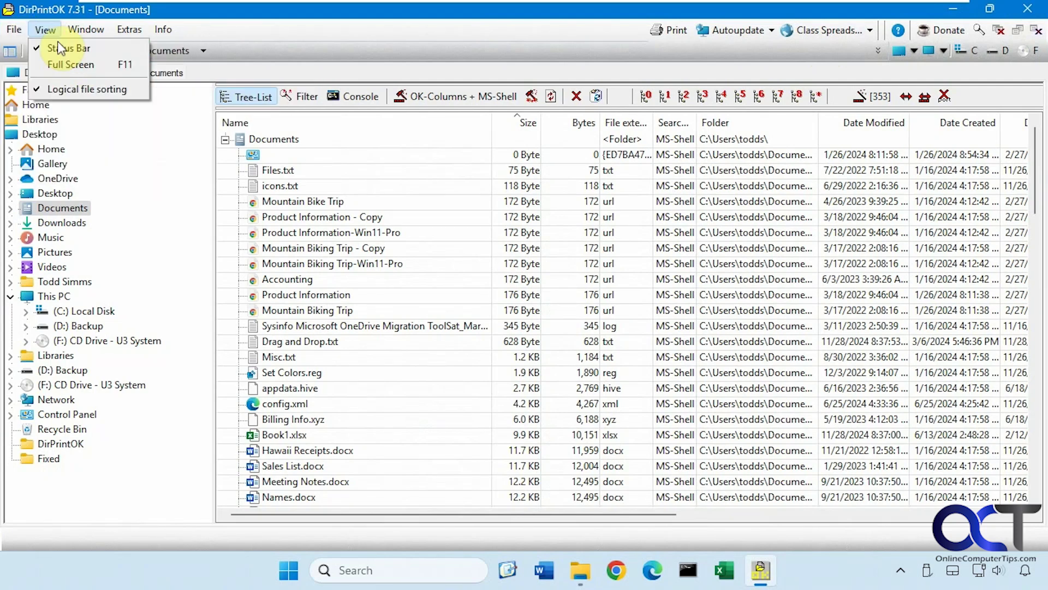
{"action": "mouse_move", "coordinate": [89, 36]}
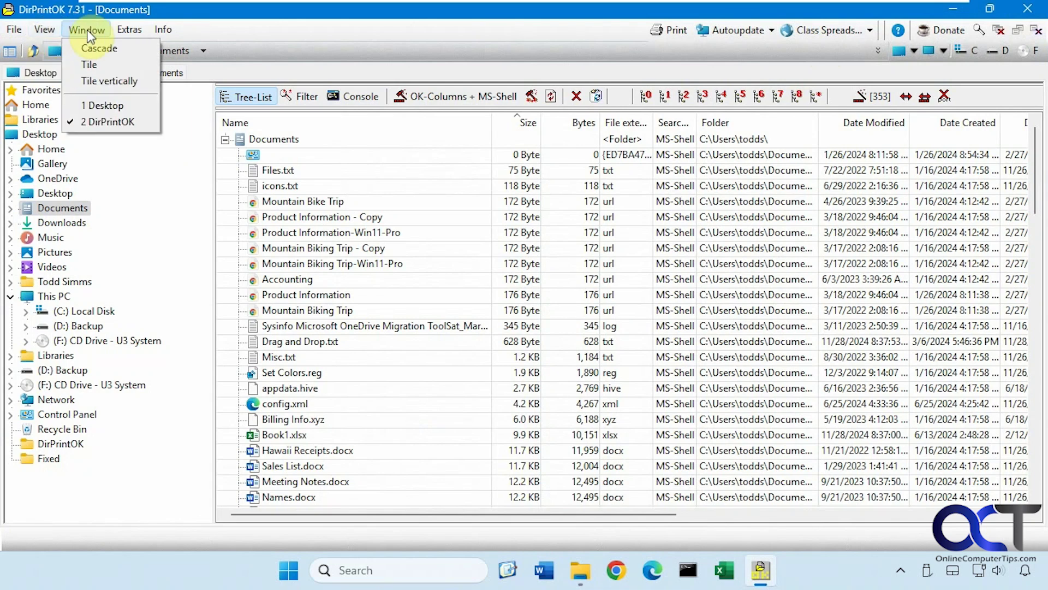
{"action": "mouse_move", "coordinate": [132, 32]}
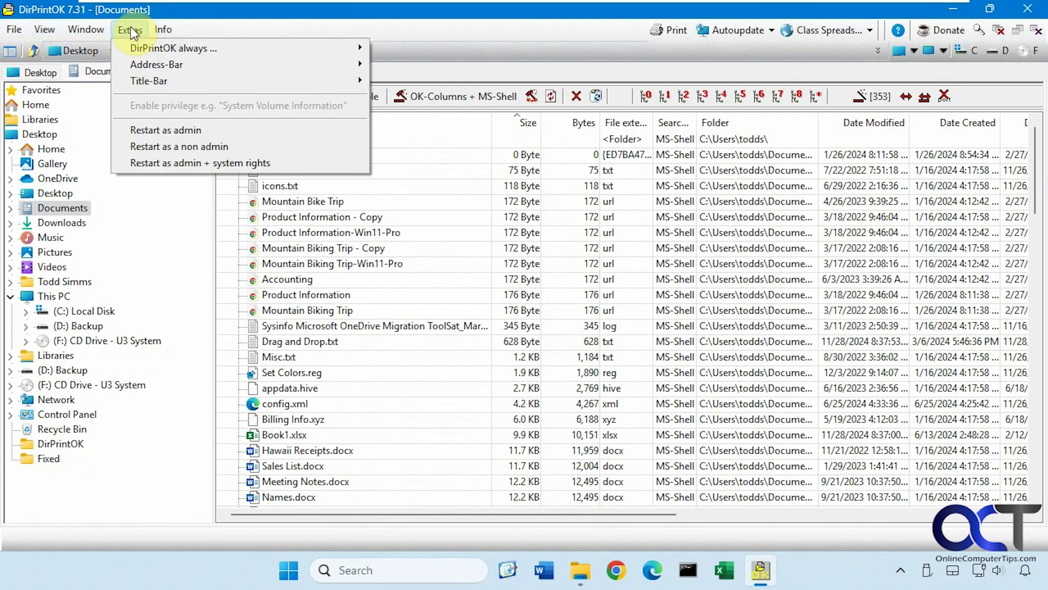
{"action": "mouse_move", "coordinate": [148, 66]}
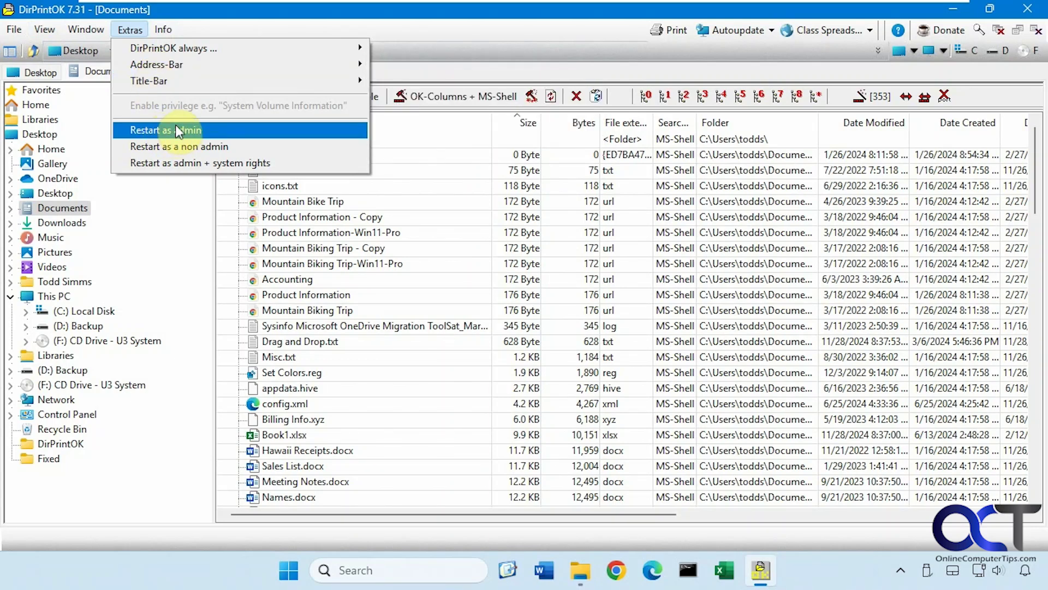
{"action": "left_click", "coordinate": [241, 28]}
{"action": "left_click", "coordinate": [163, 29]}
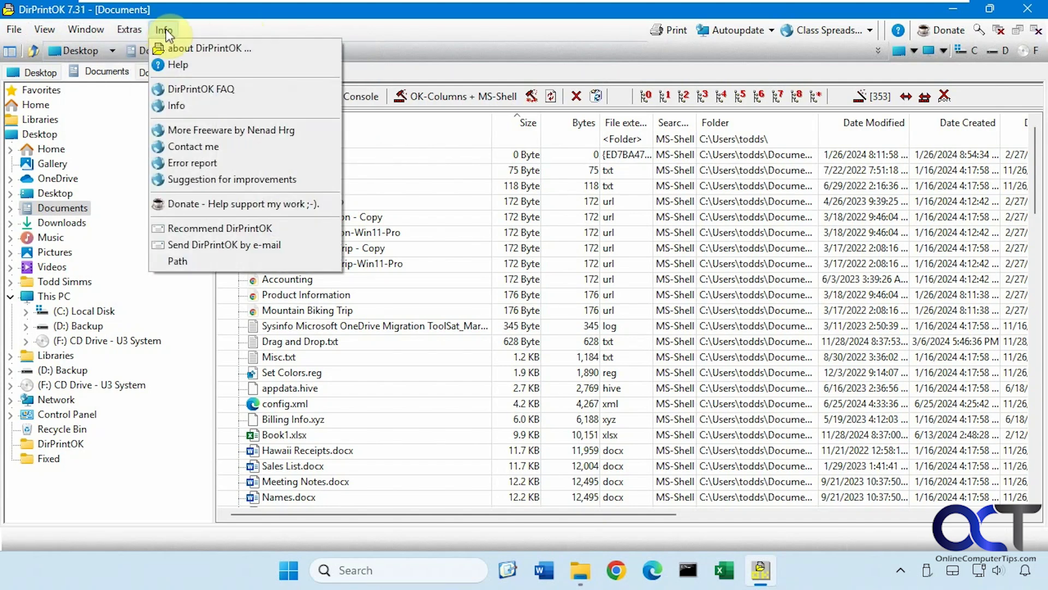
{"action": "left_click", "coordinate": [162, 30]}
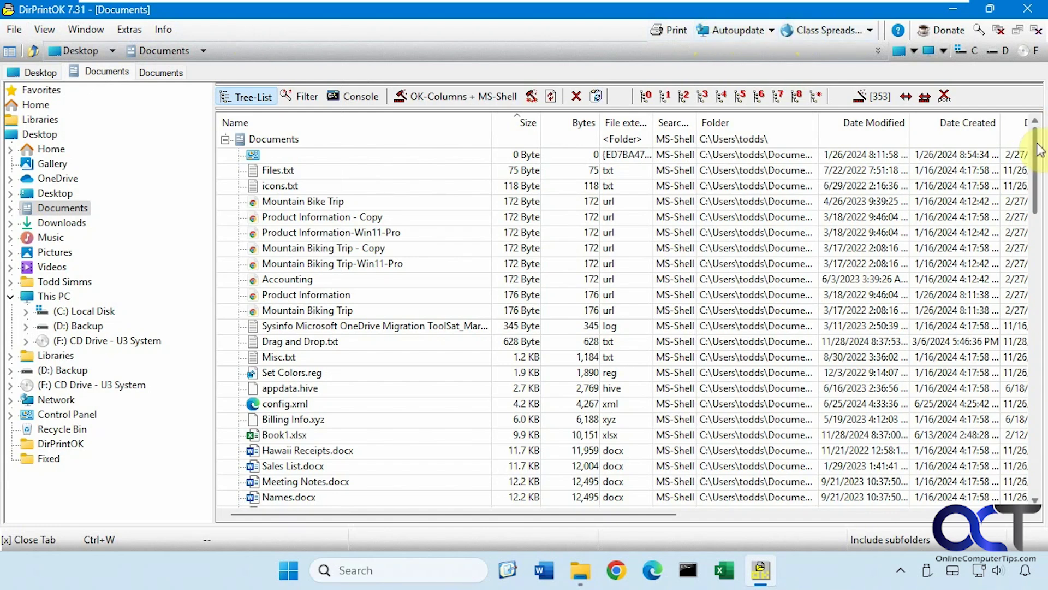
{"action": "left_click_drag", "start_coordinate": [1032, 141], "coordinate": [1044, 458]}
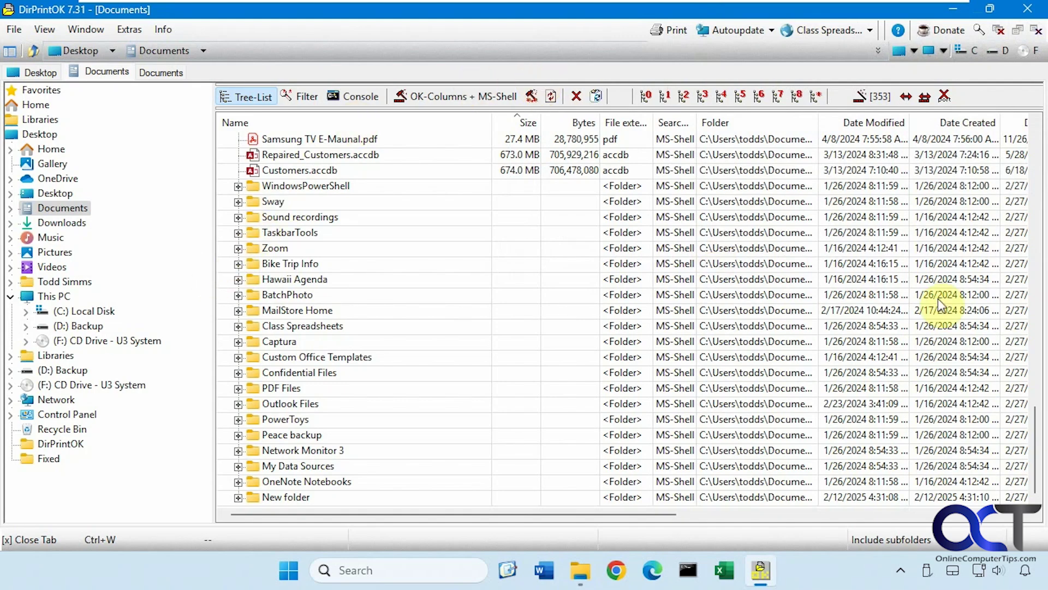
{"action": "left_click_drag", "start_coordinate": [1034, 453], "coordinate": [1023, 151]}
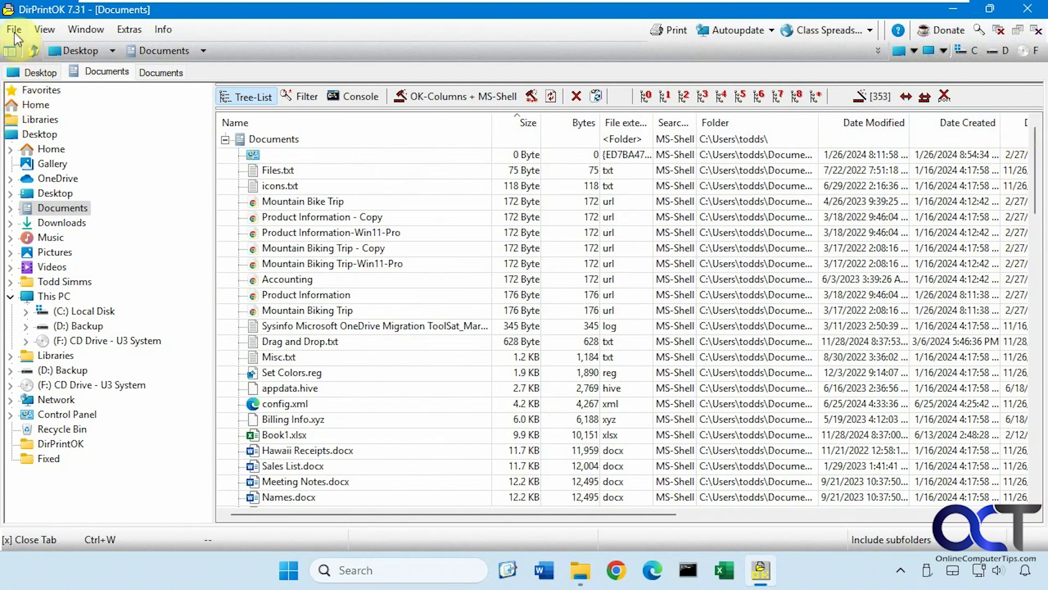
Step: Export the Documents listing to the Desktop as Text (*.txt) file Export.txt
{"action": "left_click", "coordinate": [15, 30]}
{"action": "left_click", "coordinate": [21, 42]}
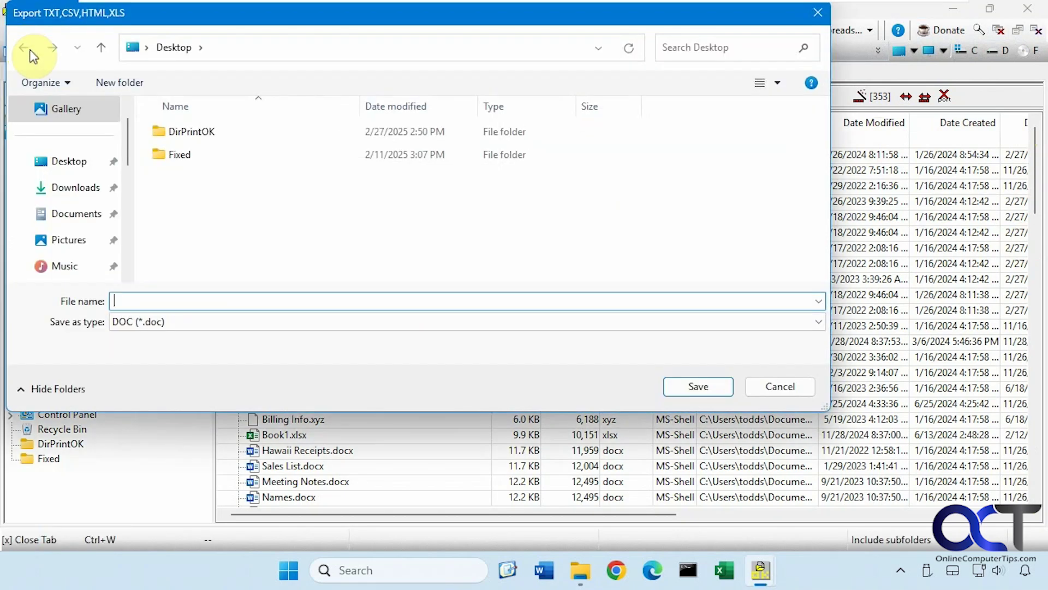
{"action": "left_click", "coordinate": [179, 321]}
{"action": "left_click", "coordinate": [166, 335]}
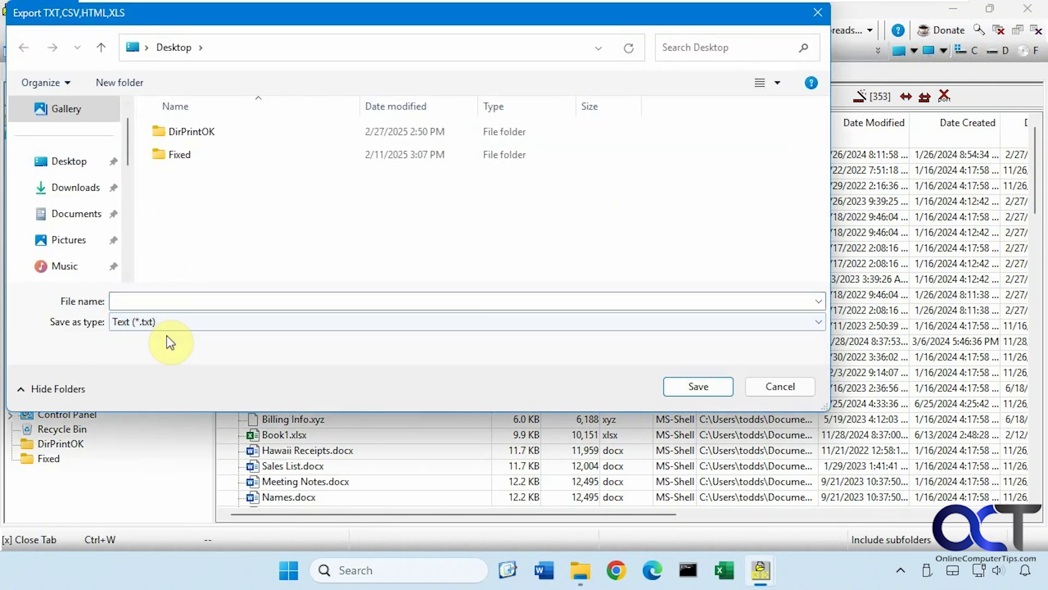
{"action": "left_click", "coordinate": [163, 302]}
{"action": "type", "text": "Export"}
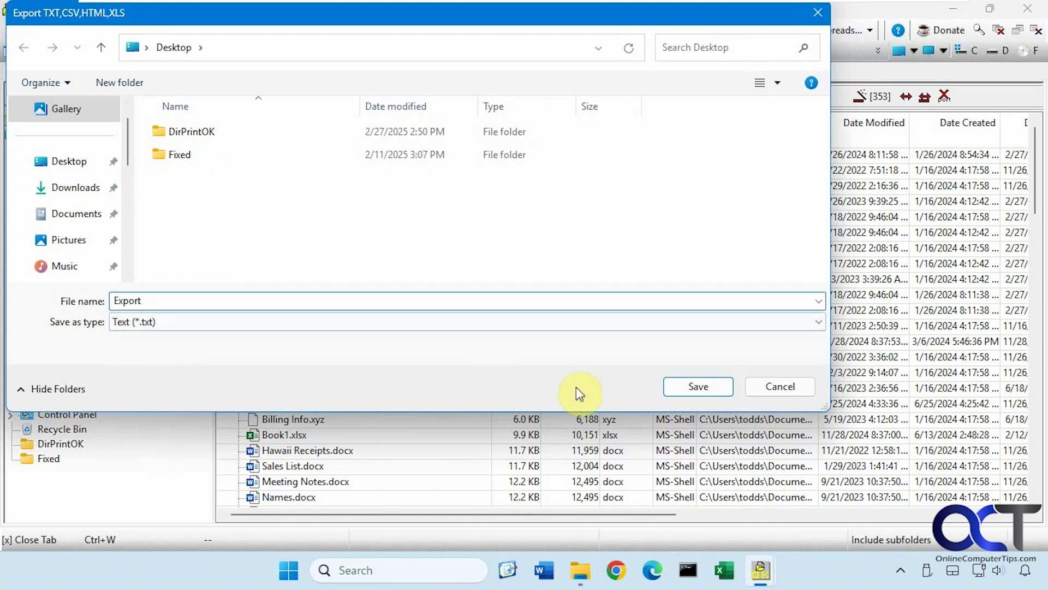
{"action": "left_click", "coordinate": [685, 382]}
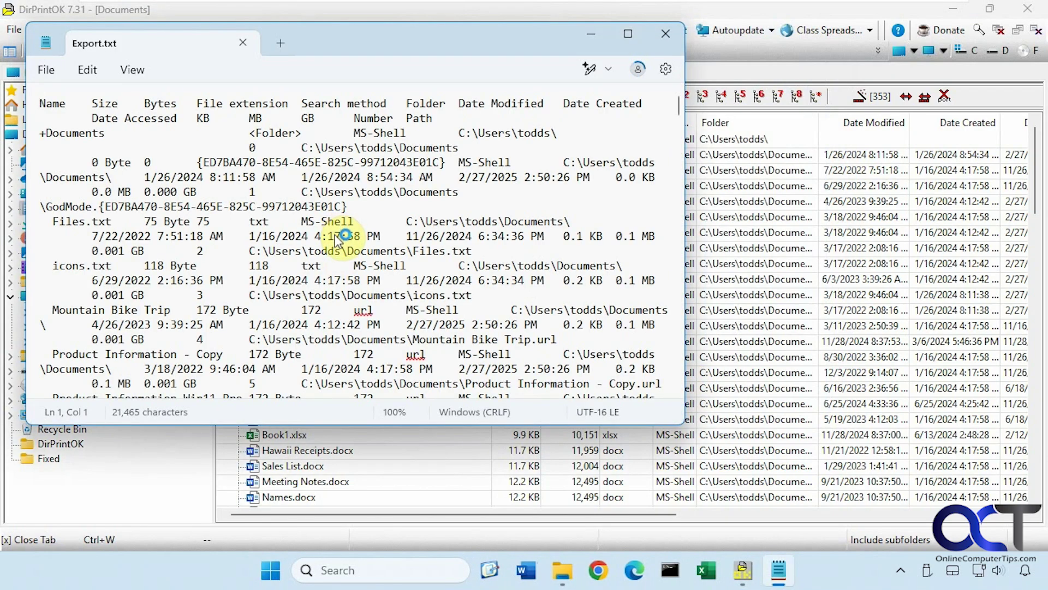
Step: Maximize the Notepad window showing Export.txt
{"action": "left_click", "coordinate": [627, 34]}
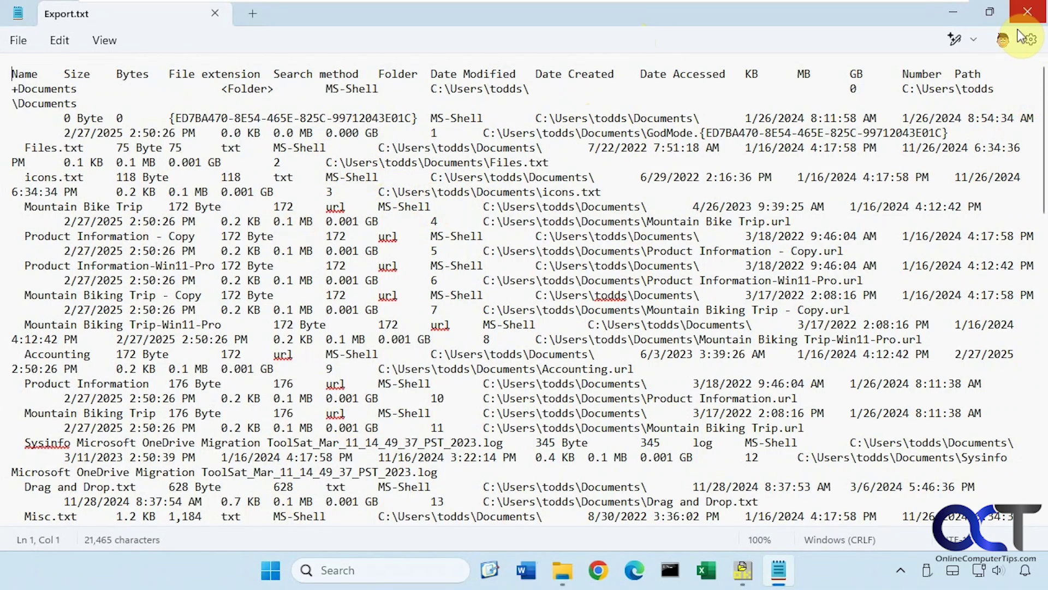
Step: Close Notepad and export the listing as CSV (*.csv) file Export.csv on the Desktop
{"action": "left_click", "coordinate": [1027, 12]}
{"action": "left_click", "coordinate": [15, 29]}
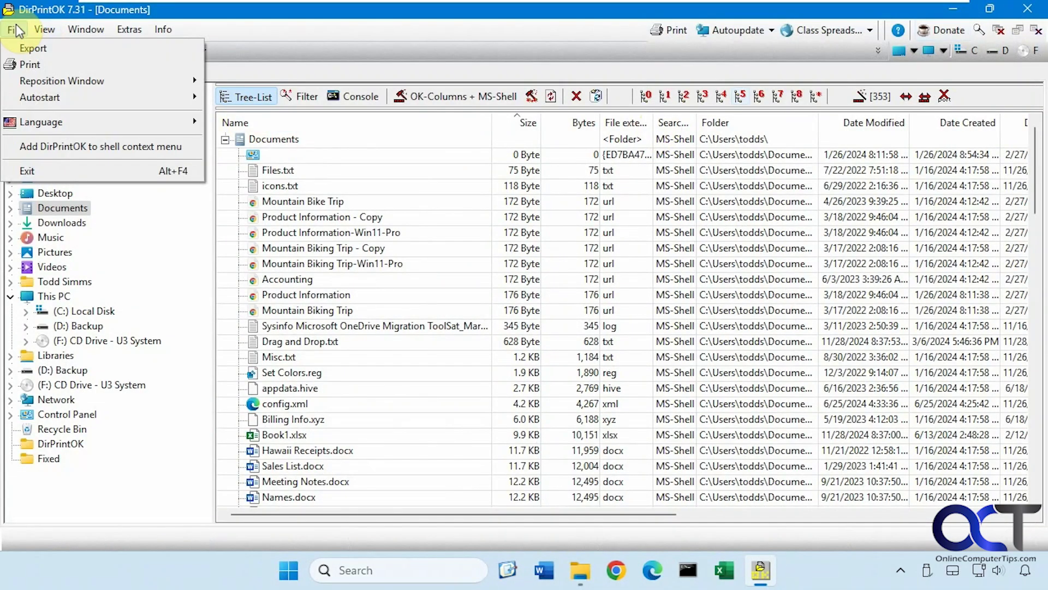
{"action": "left_click", "coordinate": [34, 48]}
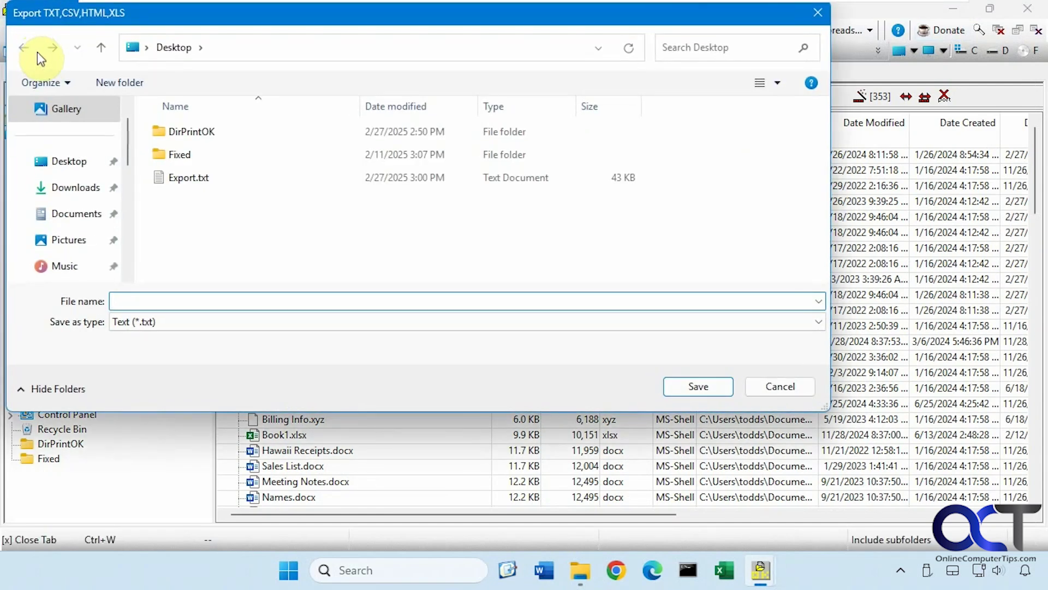
{"action": "left_click", "coordinate": [145, 322]}
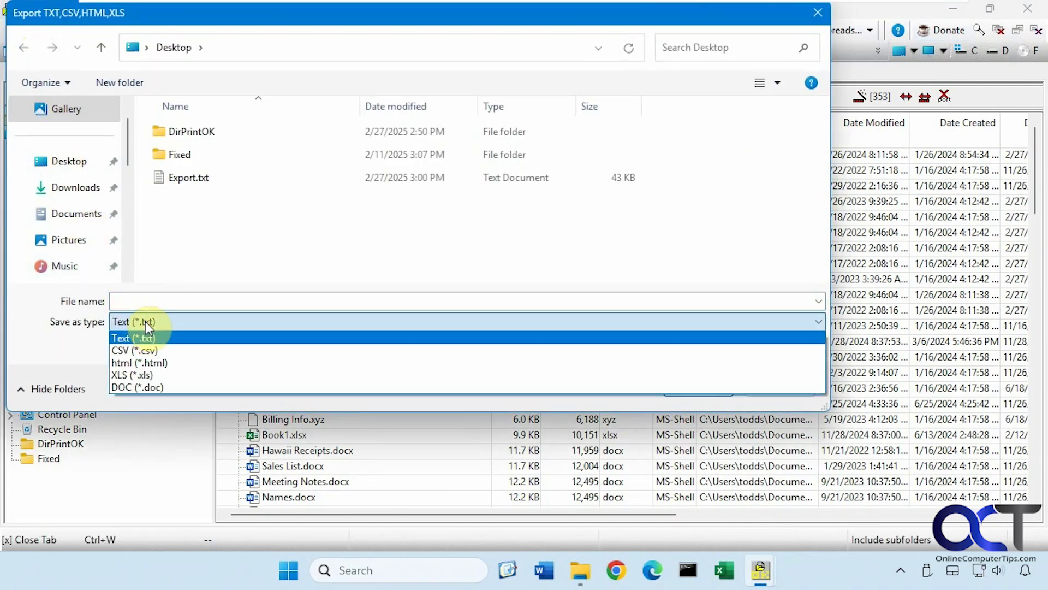
{"action": "left_click", "coordinate": [147, 352]}
{"action": "left_click", "coordinate": [148, 300]}
{"action": "type", "text": "Export"}
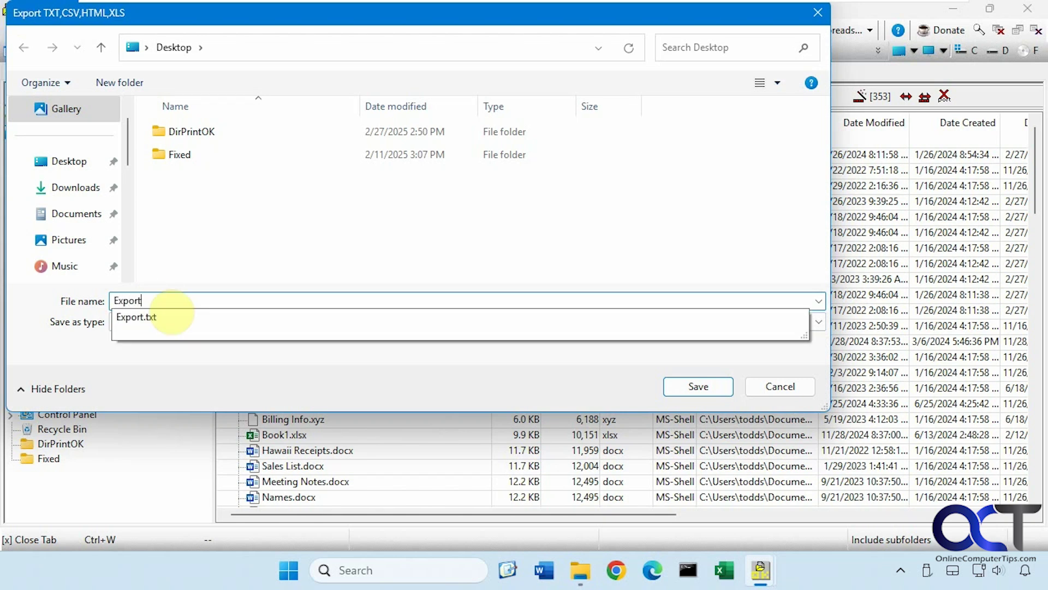
{"action": "left_click", "coordinate": [698, 386]}
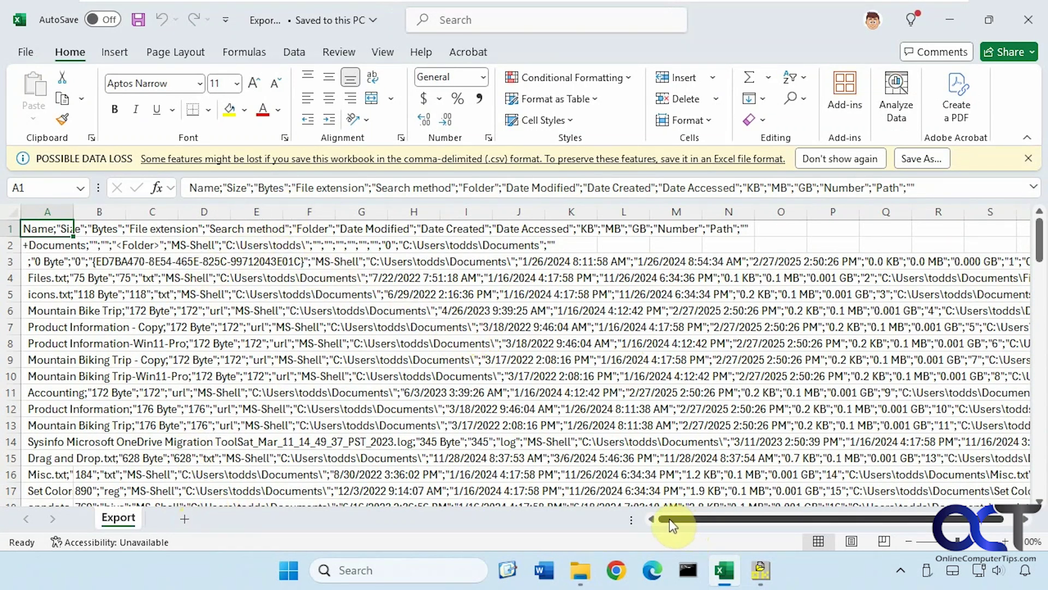
Step: Scroll down Export.csv in Excel to review rows past row 85
{"action": "left_click_drag", "start_coordinate": [1039, 237], "coordinate": [1043, 448]}
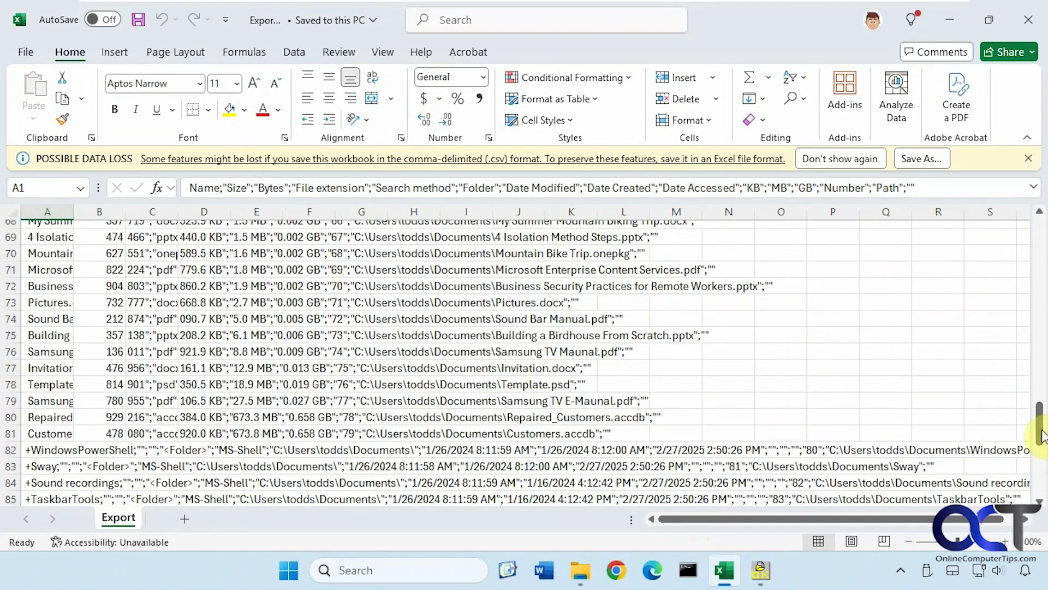
Step: Close Excel and export the listing as html (*.html) file Export.html on the Desktop
{"action": "left_click", "coordinate": [1028, 19]}
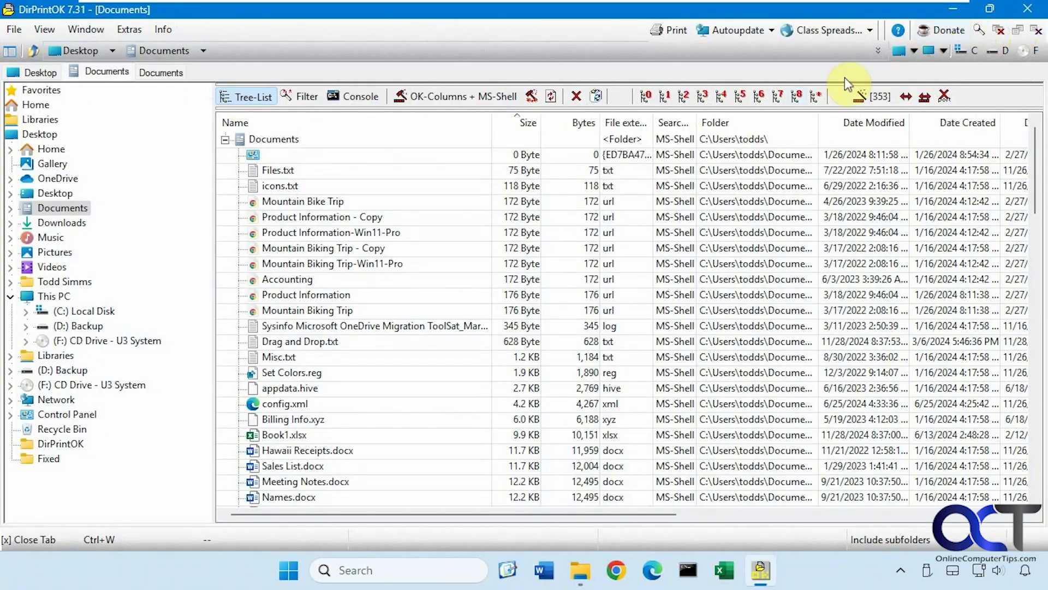
{"action": "left_click", "coordinate": [13, 29]}
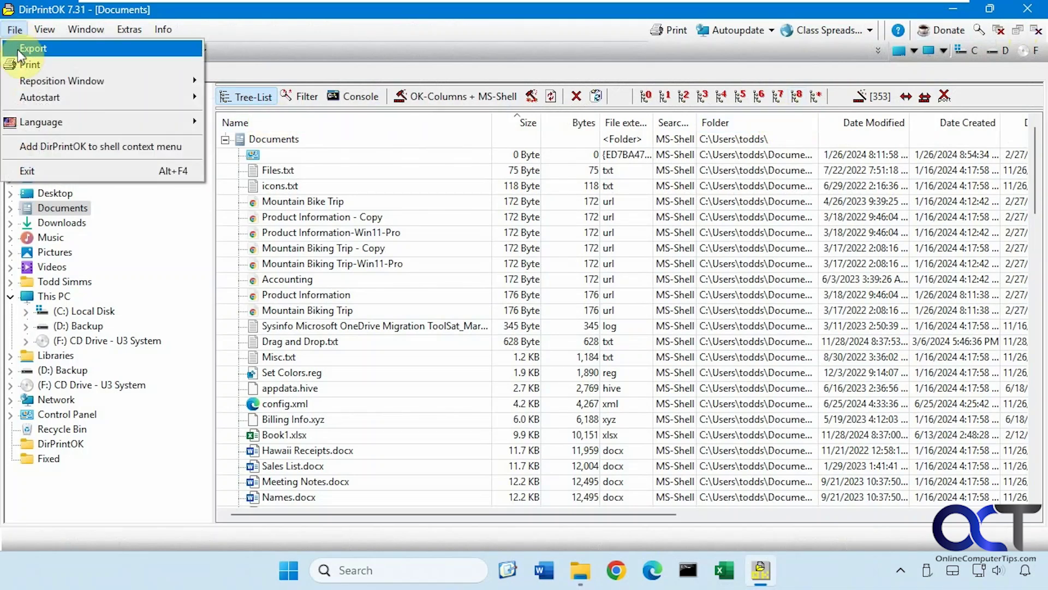
{"action": "left_click", "coordinate": [19, 49]}
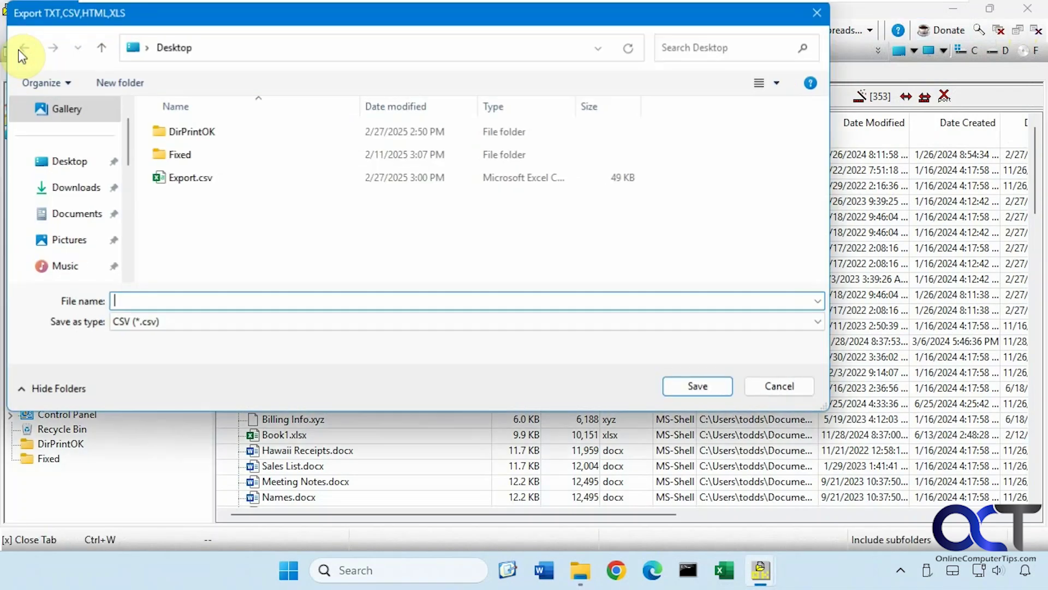
{"action": "left_click", "coordinate": [167, 322]}
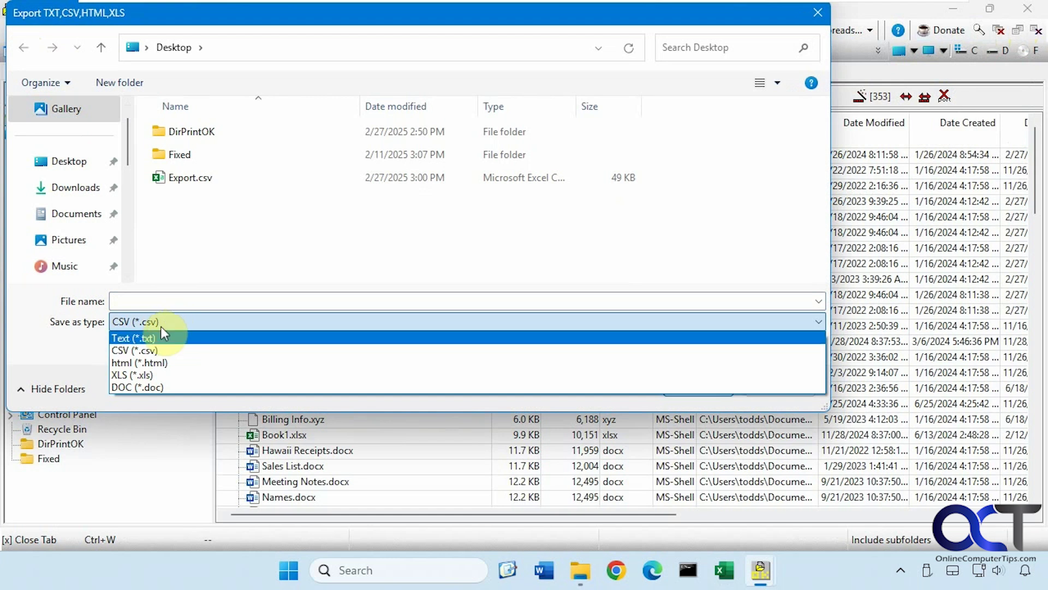
{"action": "left_click", "coordinate": [153, 363]}
{"action": "left_click", "coordinate": [157, 300]}
{"action": "type", "text": "Export"}
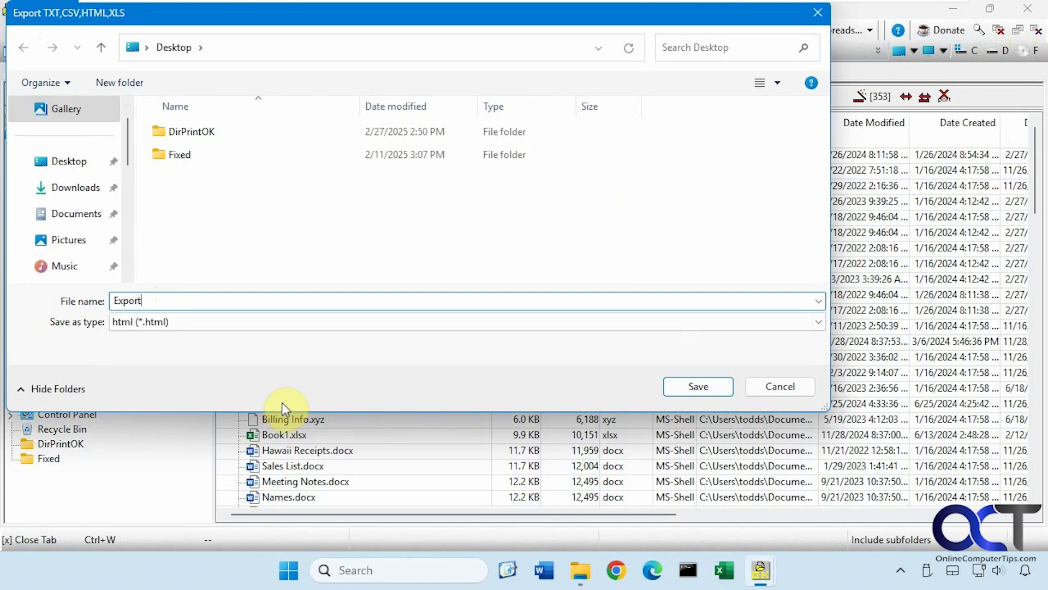
{"action": "left_click", "coordinate": [689, 389]}
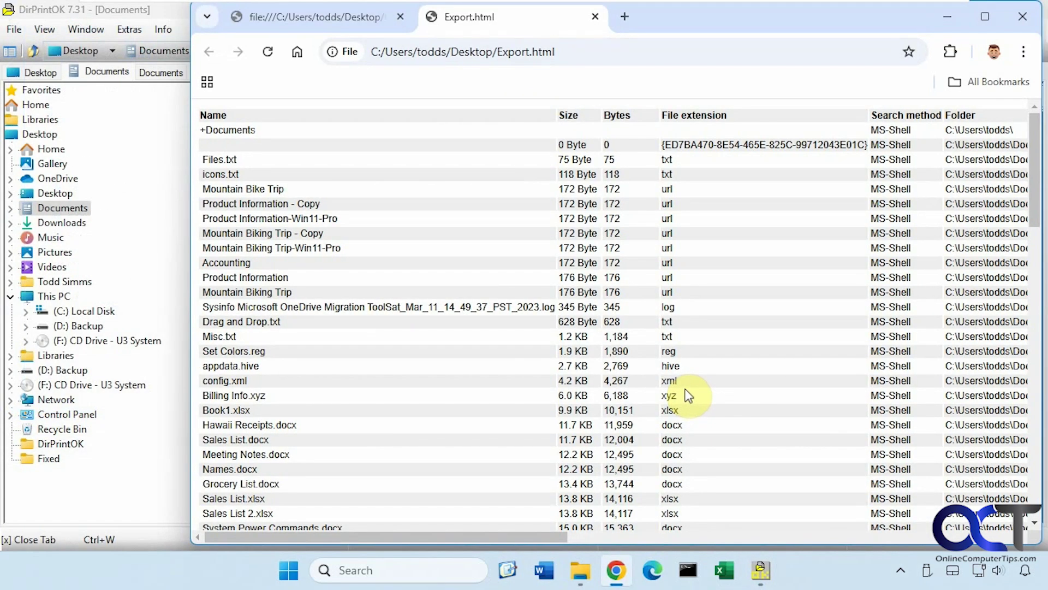
Step: Maximize Chrome and scroll through the Export.html table, then back to the top
{"action": "left_click", "coordinate": [986, 18]}
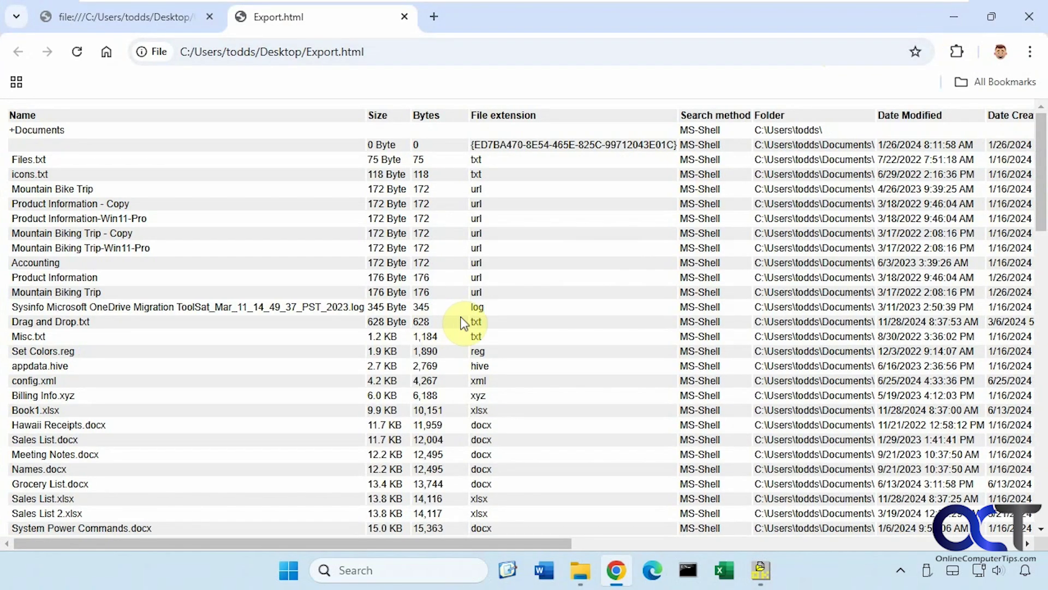
{"action": "scroll", "coordinate": [565, 339], "scroll_direction": "down", "scroll_amount": 1}
{"action": "scroll", "coordinate": [565, 338], "scroll_direction": "down", "scroll_amount": 15}
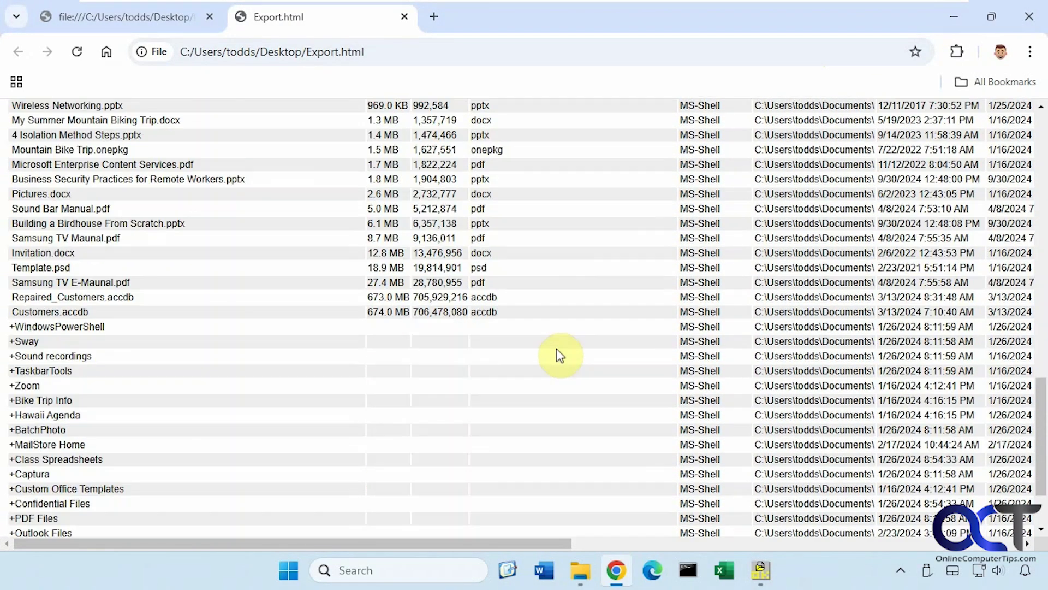
{"action": "scroll", "coordinate": [557, 349], "scroll_direction": "down", "scroll_amount": 2}
{"action": "scroll", "coordinate": [557, 349], "scroll_direction": "up", "scroll_amount": 5}
{"action": "scroll", "coordinate": [557, 349], "scroll_direction": "up", "scroll_amount": 13}
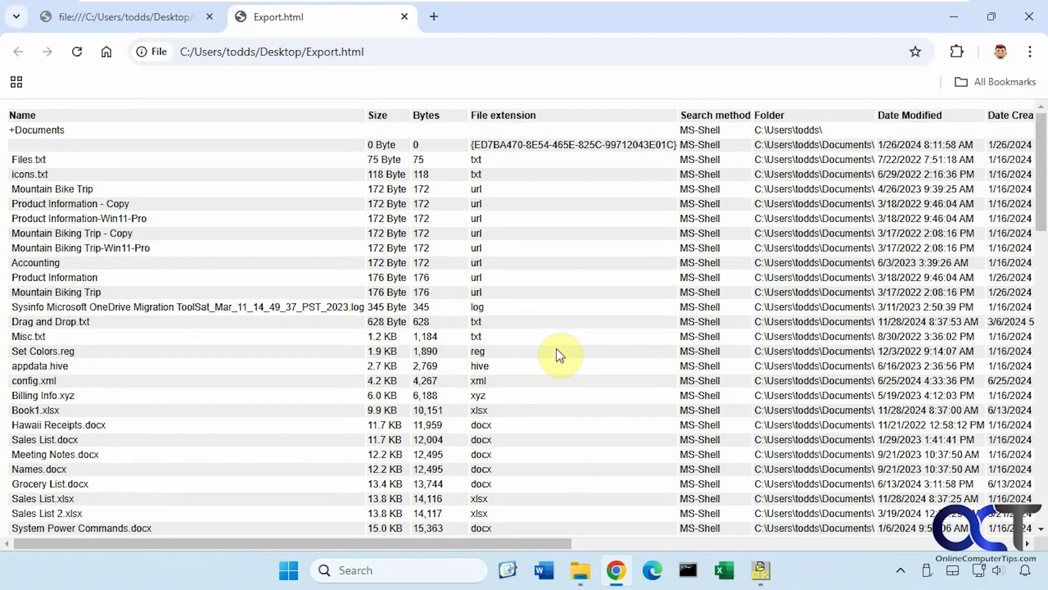
Step: Close the browser with Alt+F4 and export the listing as XLS (*.xls) file Export.xls
{"action": "key", "text": "alt+F4"}
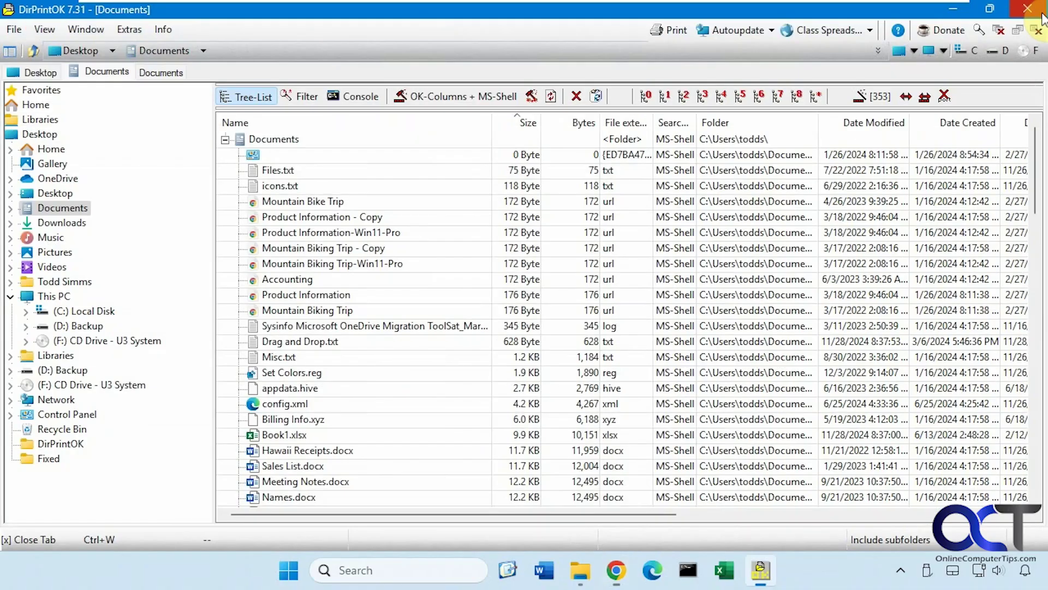
{"action": "left_click", "coordinate": [17, 31]}
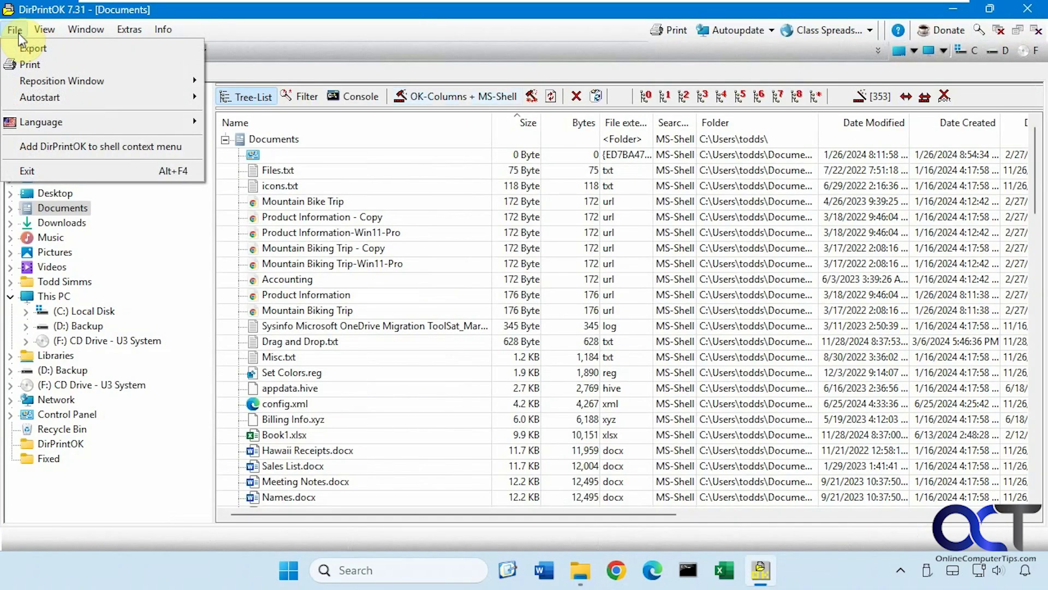
{"action": "left_click", "coordinate": [23, 47]}
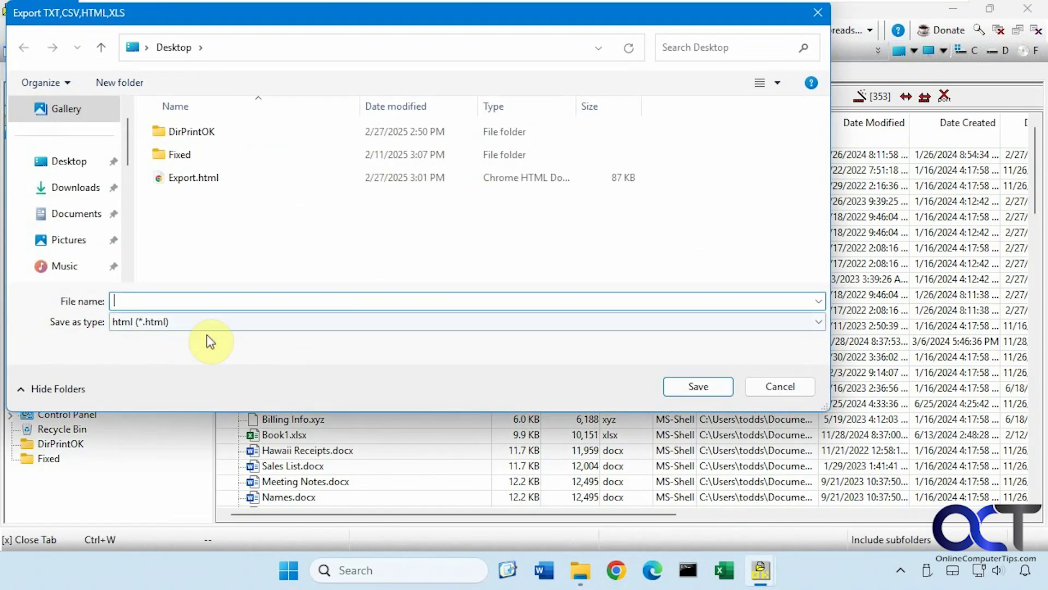
{"action": "left_click", "coordinate": [199, 326]}
{"action": "left_click", "coordinate": [182, 371]}
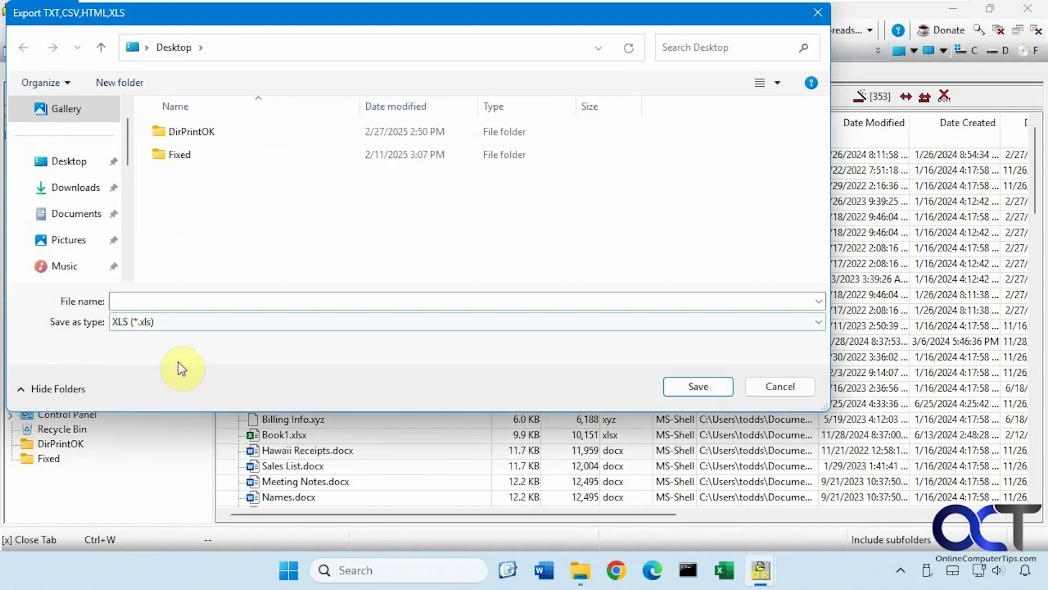
{"action": "left_click", "coordinate": [168, 301]}
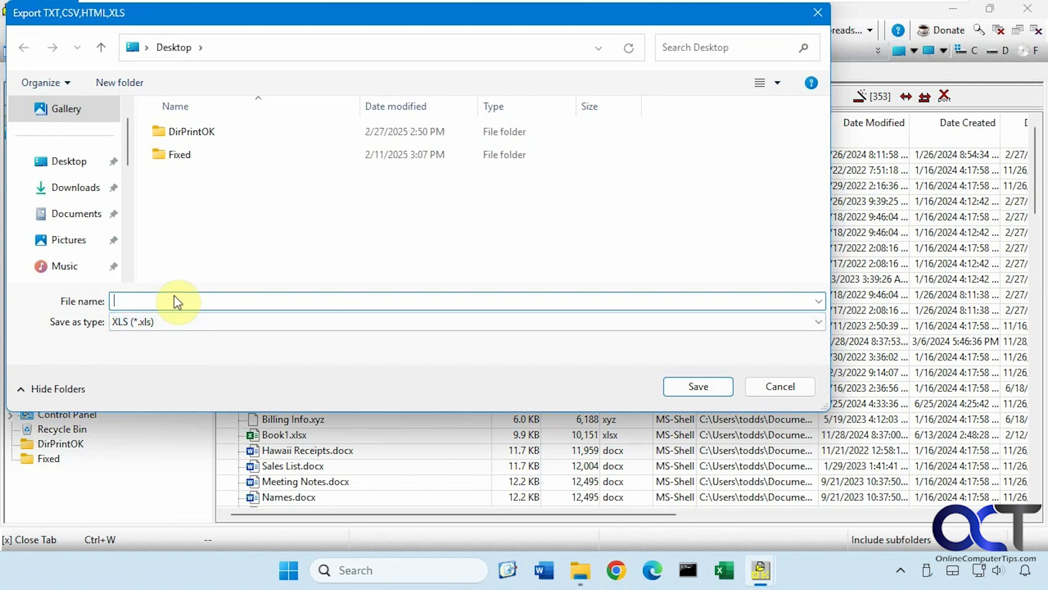
{"action": "type", "text": "Expo"}
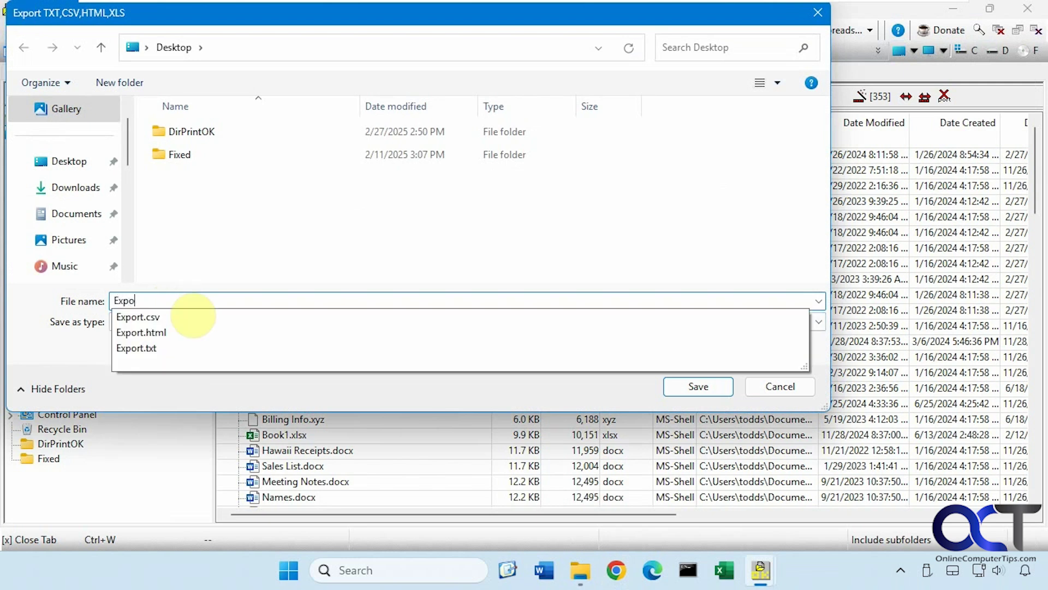
{"action": "type", "text": "rt"}
{"action": "left_click", "coordinate": [257, 389]}
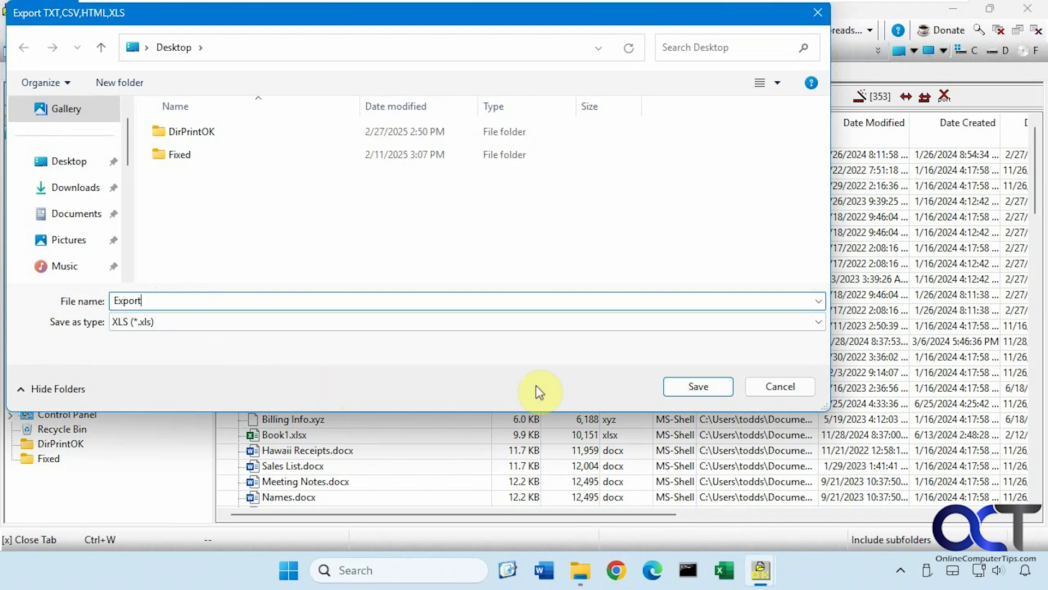
{"action": "left_click", "coordinate": [697, 386]}
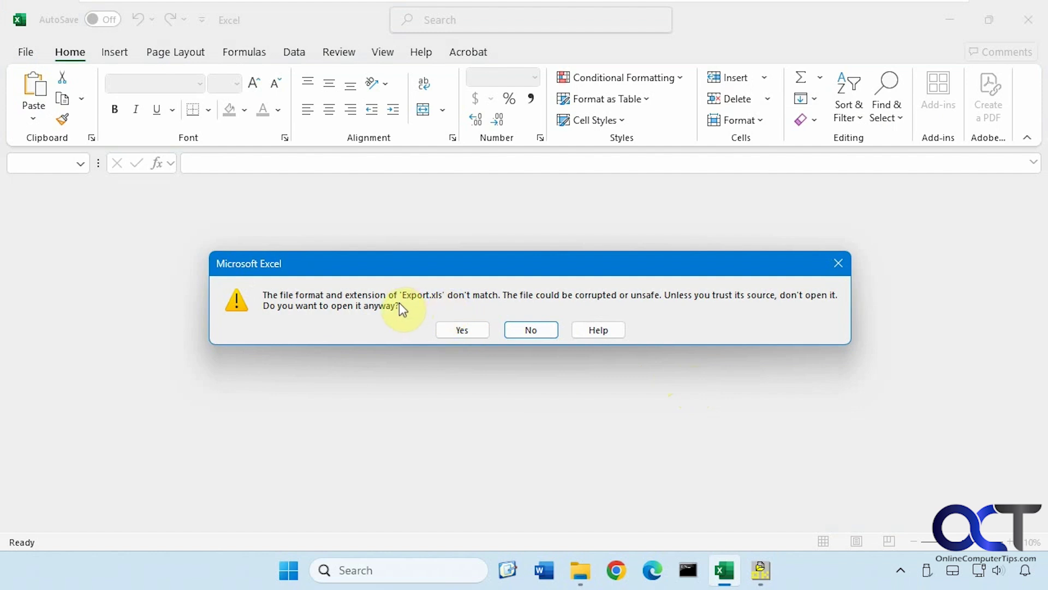
Step: Open Export.xls in Excel despite the format warning and scroll through the listing
{"action": "left_click", "coordinate": [465, 329]}
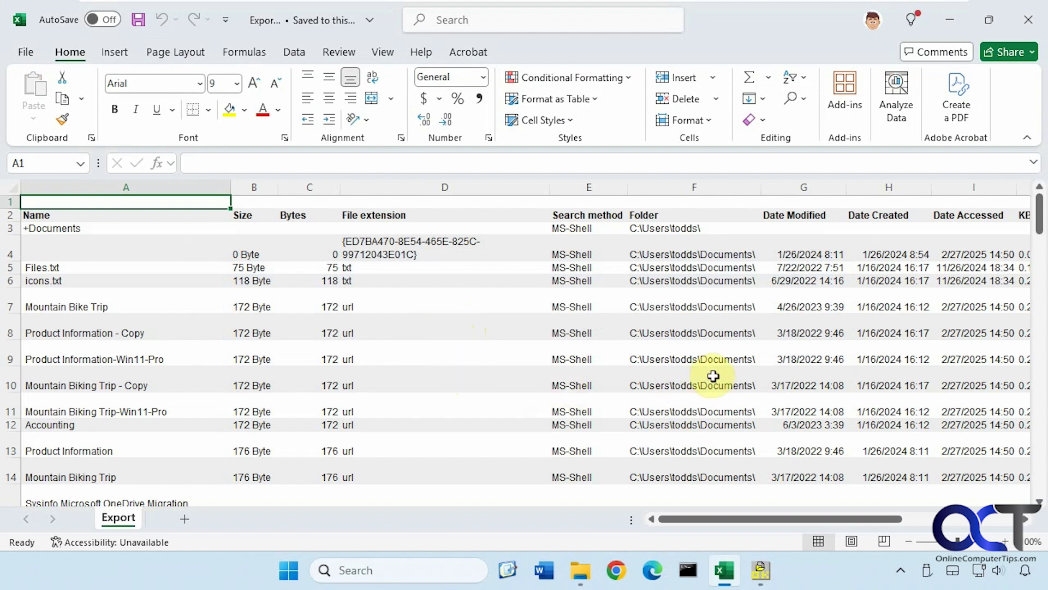
{"action": "scroll", "coordinate": [677, 275], "scroll_direction": "down", "scroll_amount": 5}
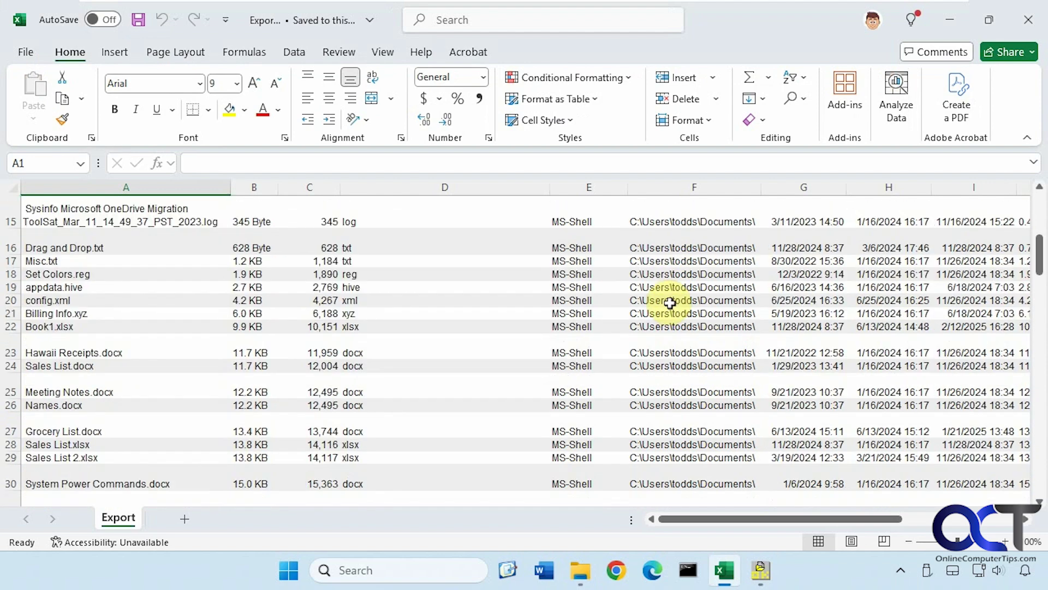
{"action": "scroll", "coordinate": [669, 303], "scroll_direction": "up", "scroll_amount": 5}
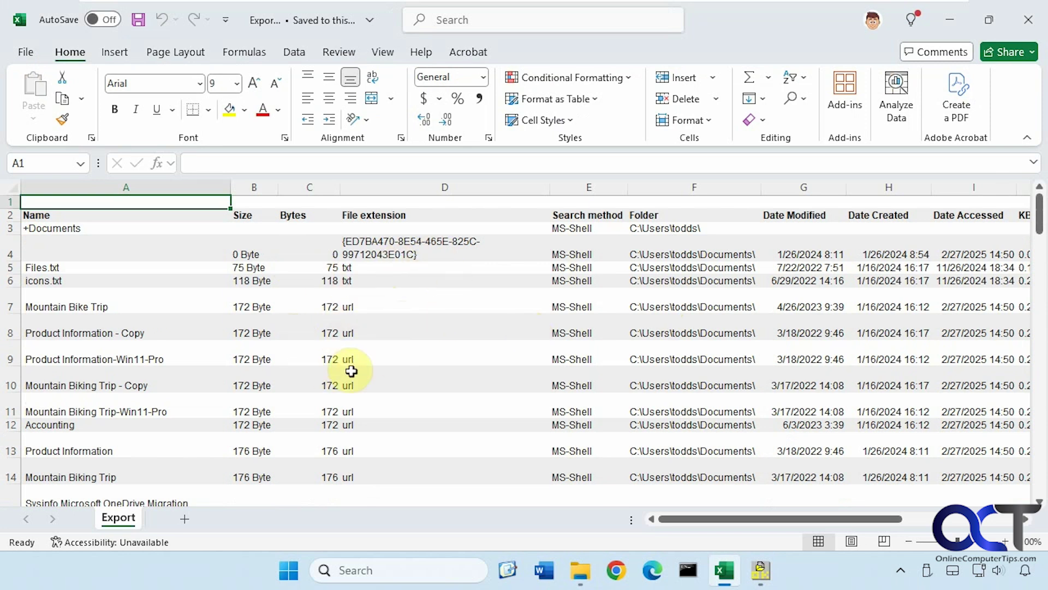
Step: Close Excel, then export the Documents listing as a DOC file named Export
{"action": "left_click", "coordinate": [1020, 36]}
{"action": "left_click", "coordinate": [14, 31]}
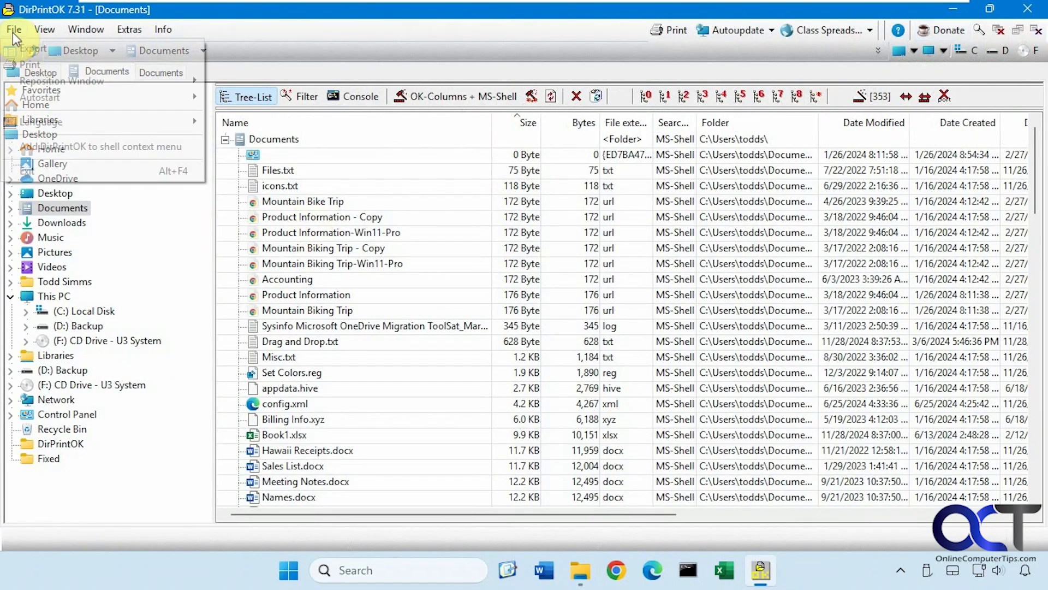
{"action": "left_click", "coordinate": [35, 49]}
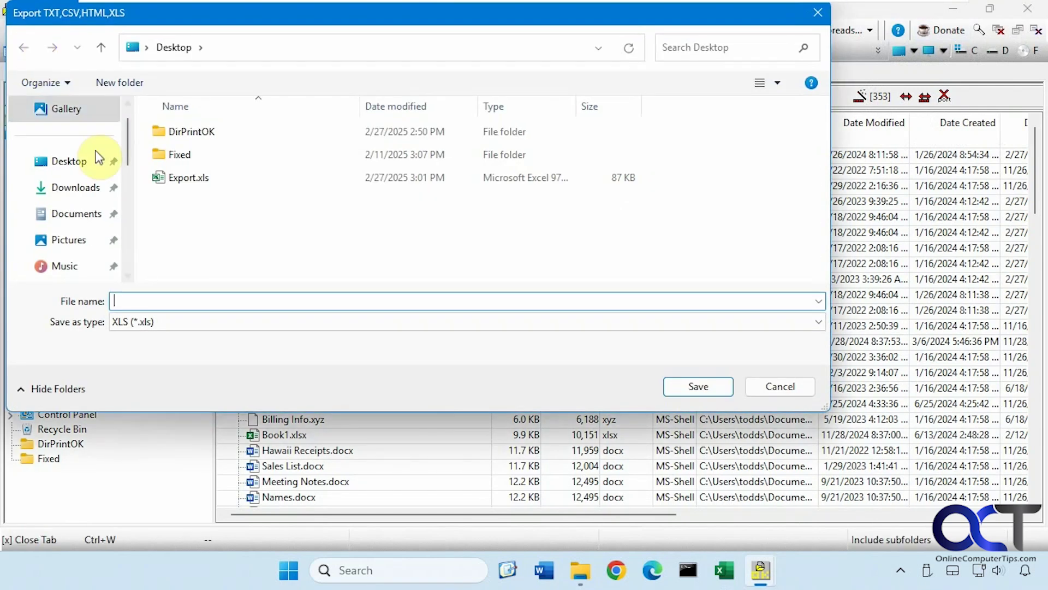
{"action": "left_click", "coordinate": [176, 321]}
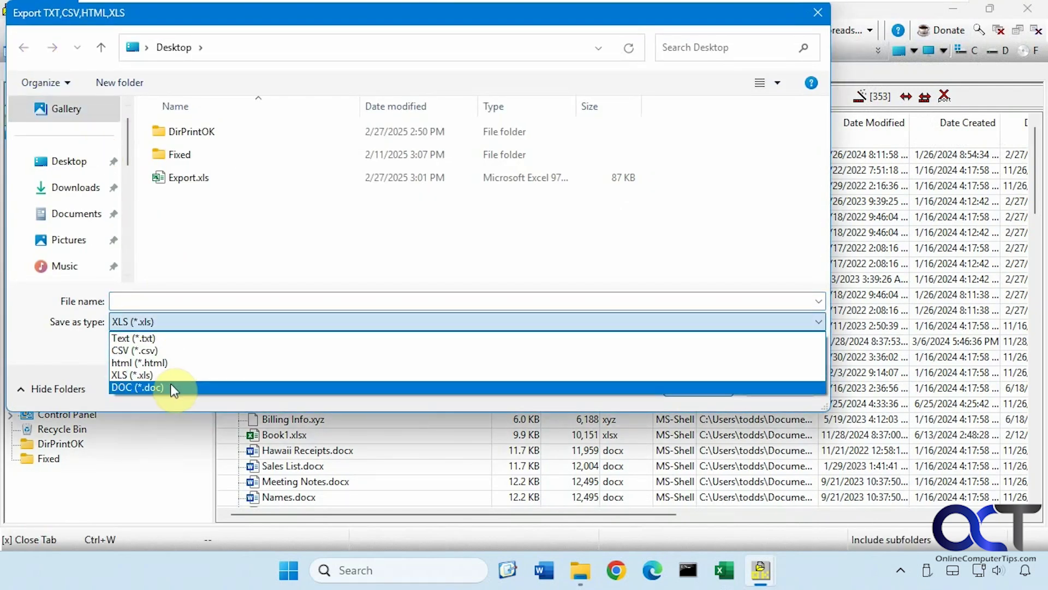
{"action": "left_click", "coordinate": [170, 385]}
{"action": "left_click", "coordinate": [163, 301]}
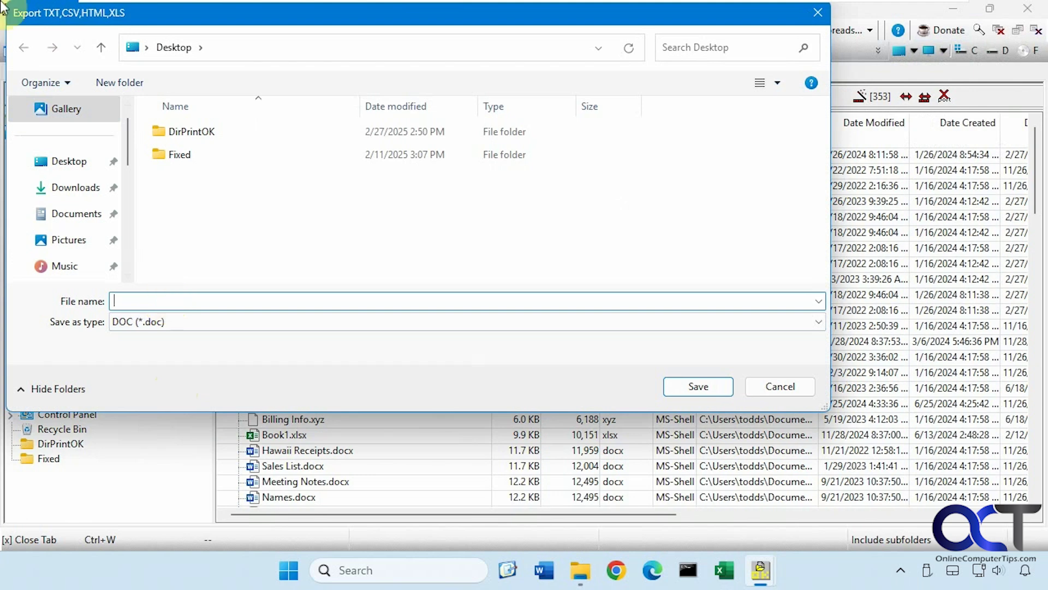
{"action": "type", "text": "Export"}
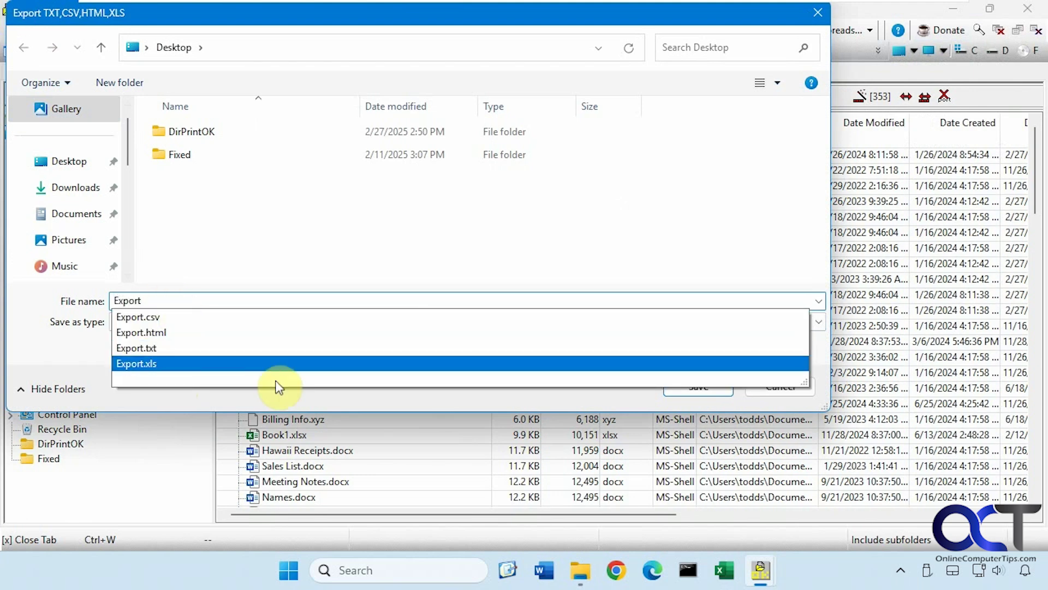
{"action": "left_click", "coordinate": [300, 403]}
Step: Save Export.doc, switch its Word pages to landscape orientation, and close Word
{"action": "left_click", "coordinate": [691, 387]}
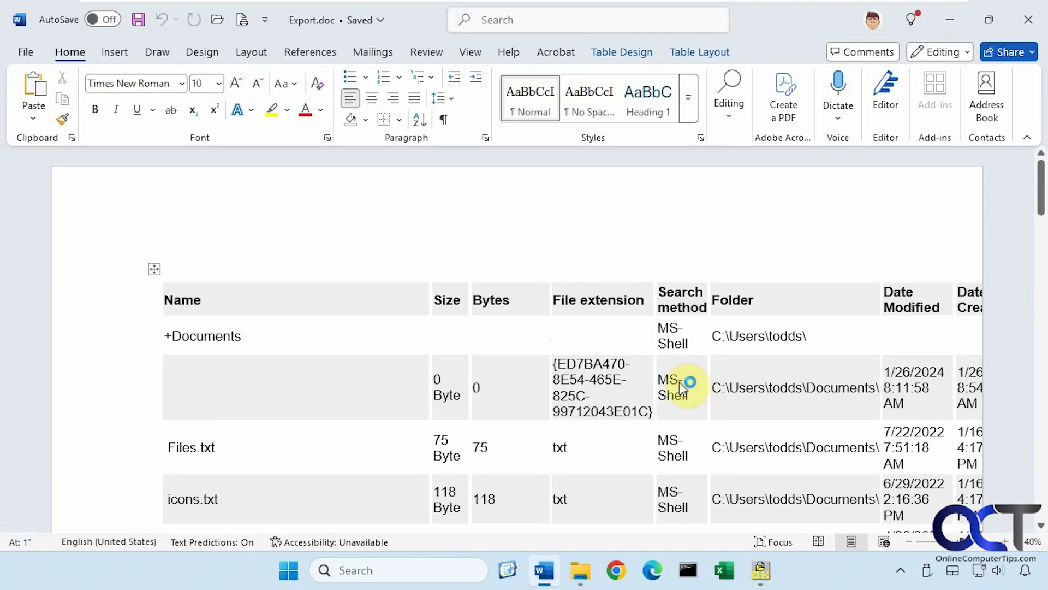
{"action": "scroll", "coordinate": [468, 331], "scroll_direction": "down", "scroll_amount": 2}
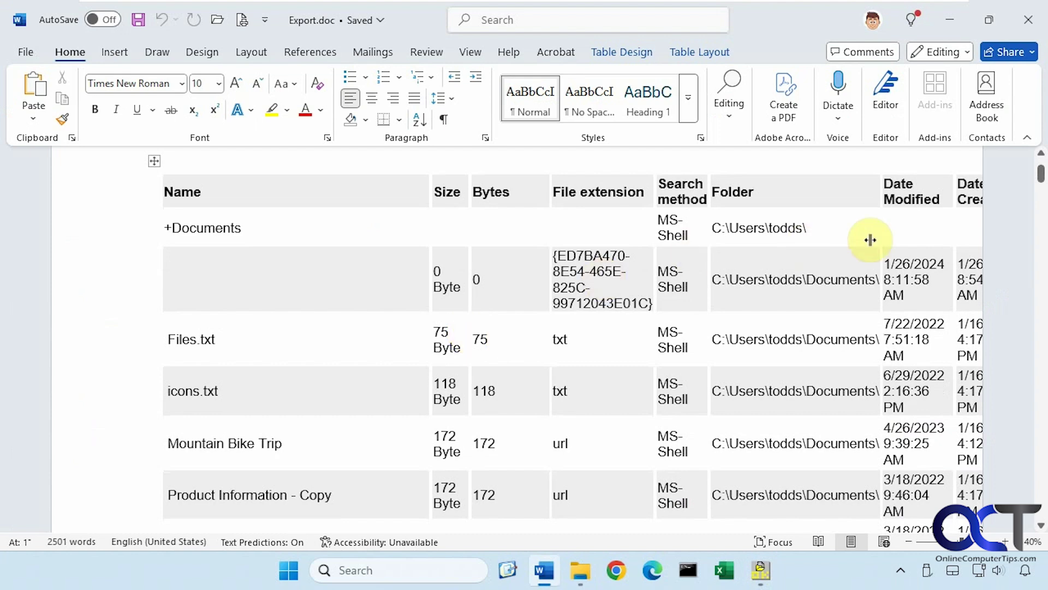
{"action": "left_click", "coordinate": [199, 55]}
{"action": "left_click", "coordinate": [234, 53]}
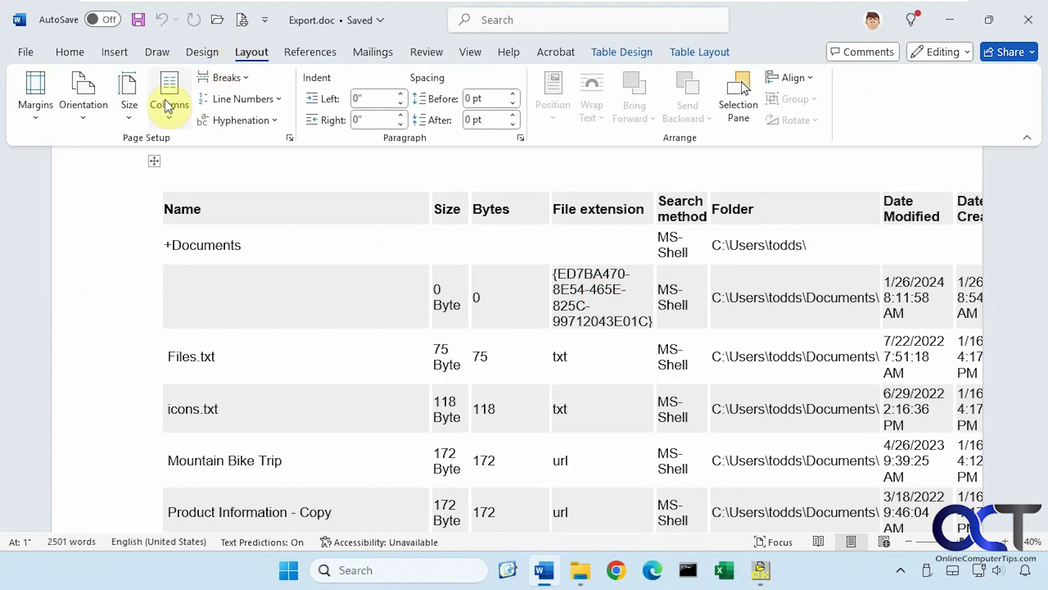
{"action": "left_click", "coordinate": [83, 112]}
{"action": "left_click", "coordinate": [109, 194]}
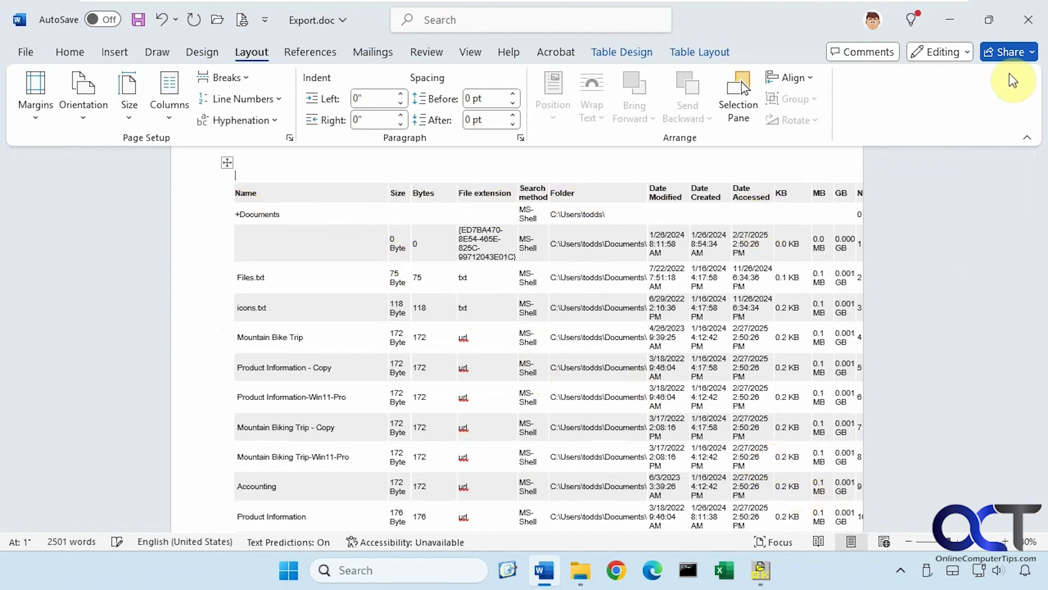
{"action": "left_click", "coordinate": [1026, 21]}
Step: Discard the Word changes, then open the print preview with landscape printer orientation
{"action": "left_click", "coordinate": [593, 403]}
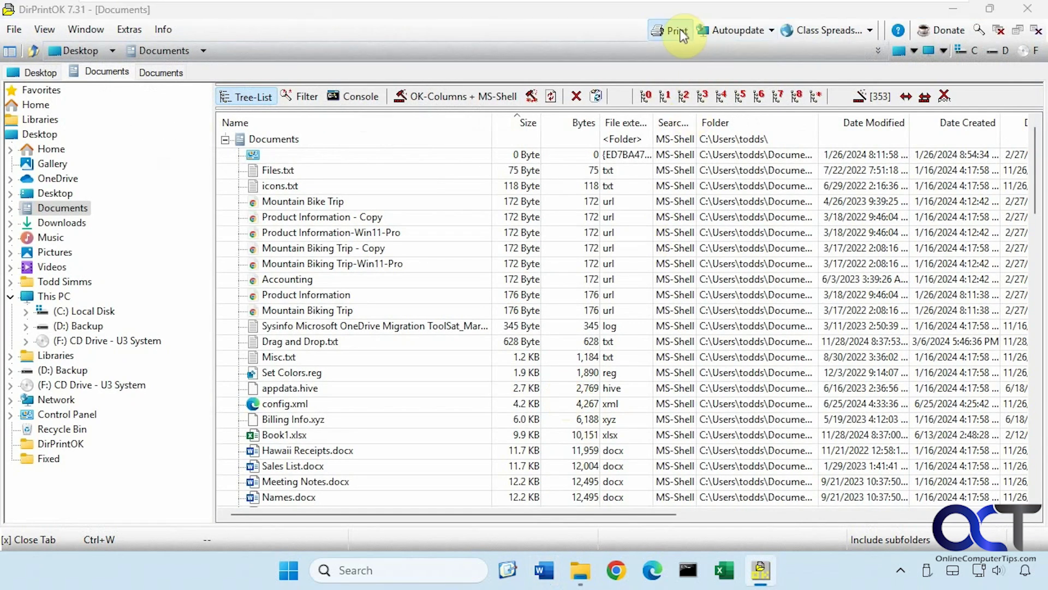
{"action": "left_click", "coordinate": [670, 30]}
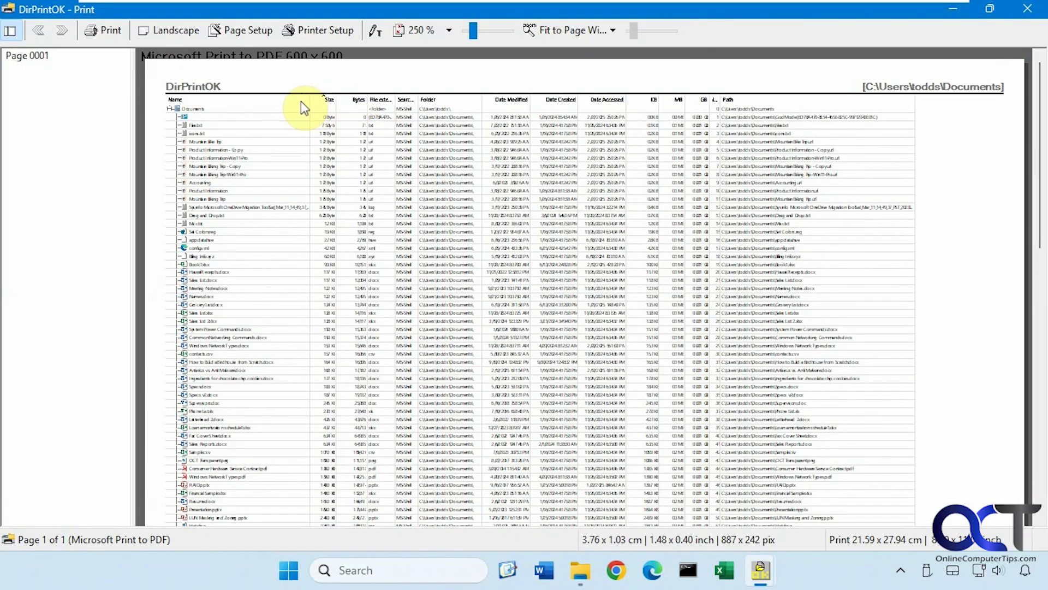
{"action": "left_click", "coordinate": [319, 30]}
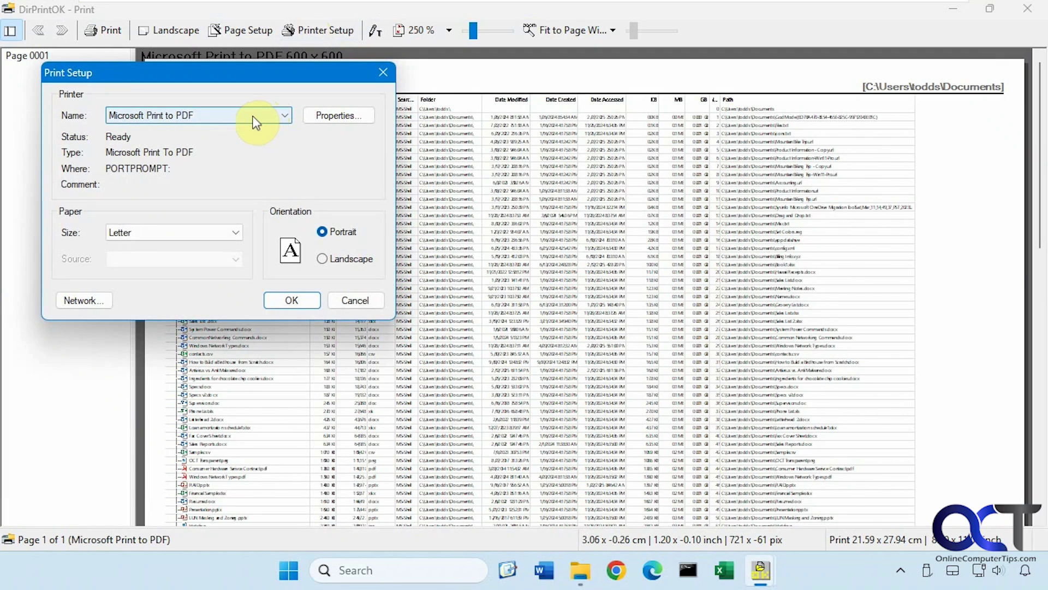
{"action": "left_click", "coordinate": [326, 257]}
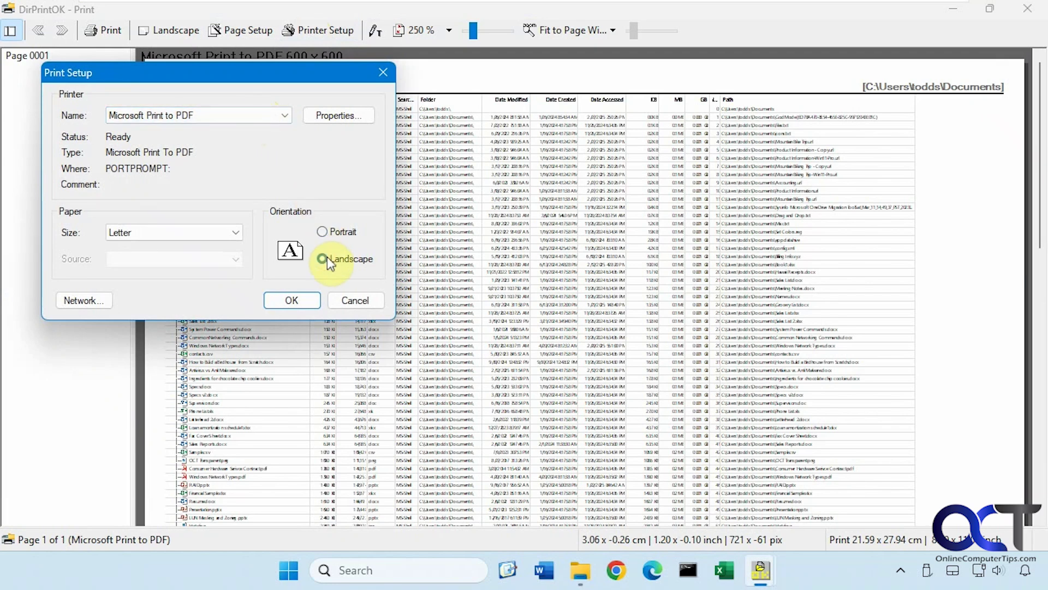
{"action": "left_click", "coordinate": [297, 304]}
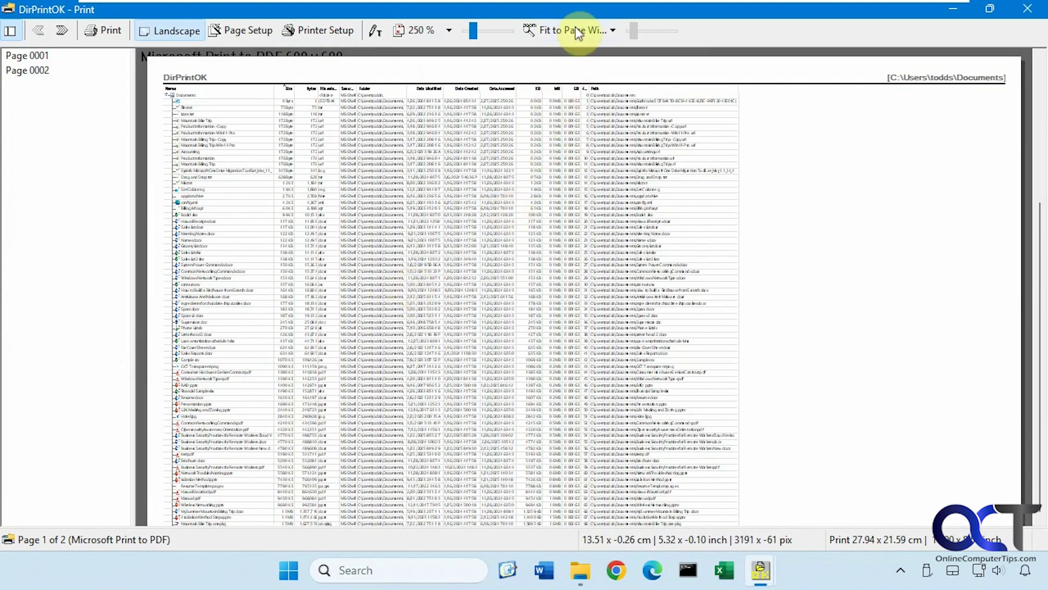
Step: Fit the preview to page width across two pages, then close it
{"action": "left_click", "coordinate": [579, 33]}
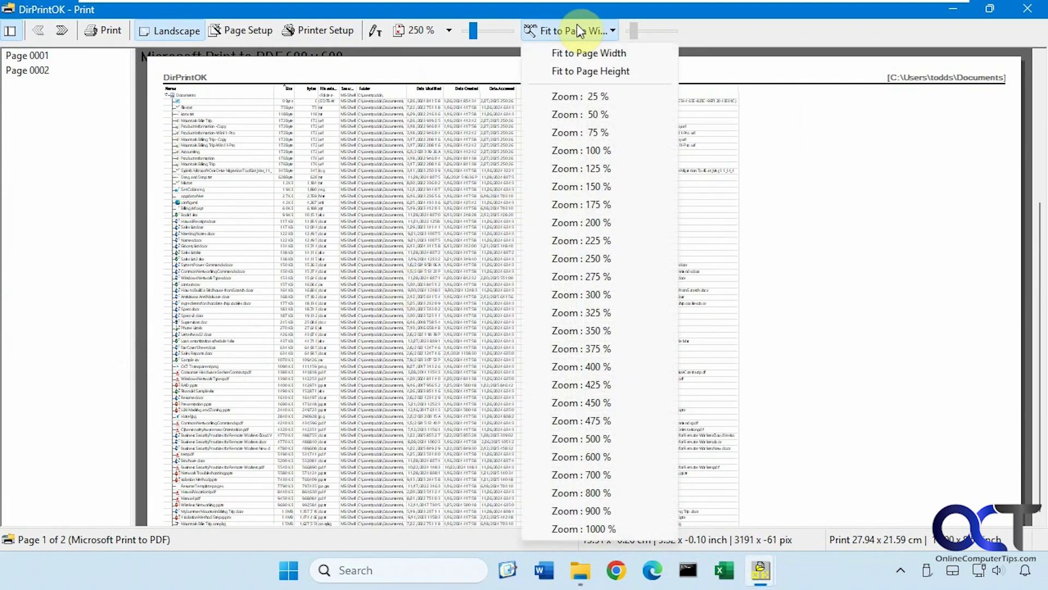
{"action": "left_click", "coordinate": [589, 53]}
{"action": "left_click", "coordinate": [1028, 9]}
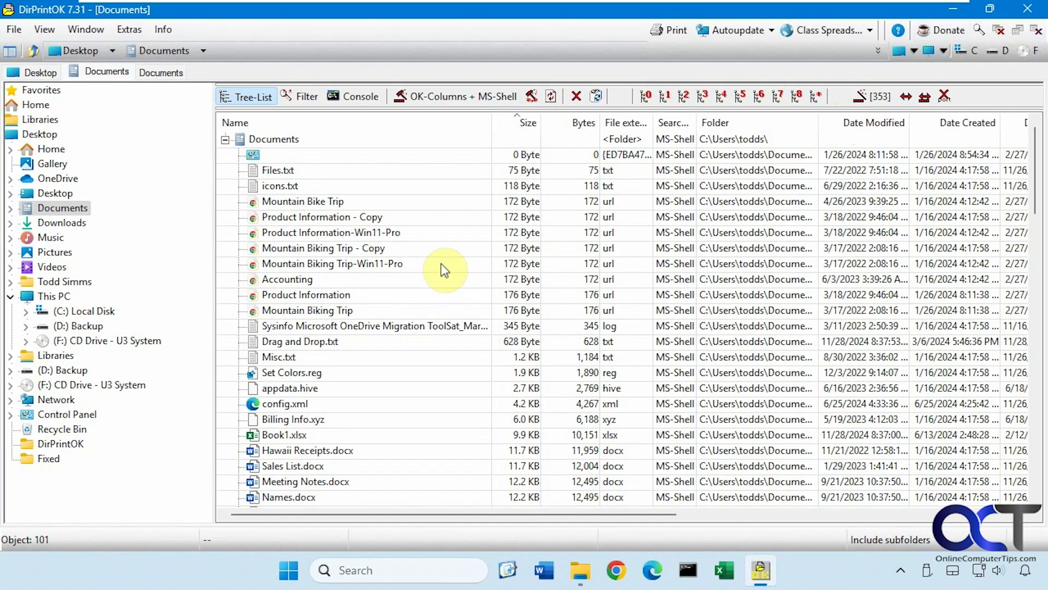